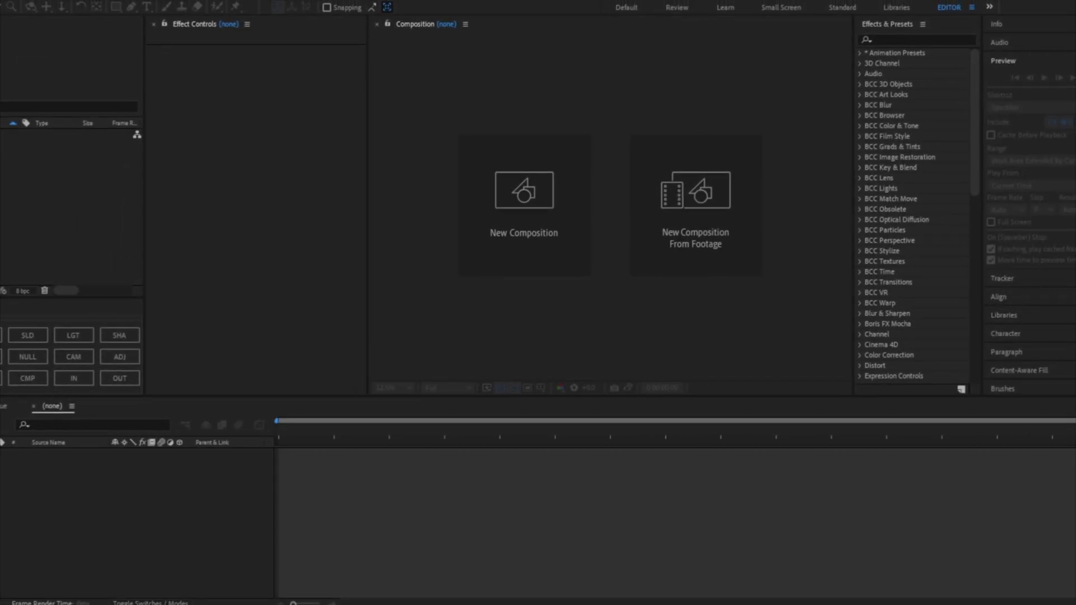
- Import the NLE Choppa Clip, build a composition from it, and preview the footage
drag(67, 213, 95, 230)
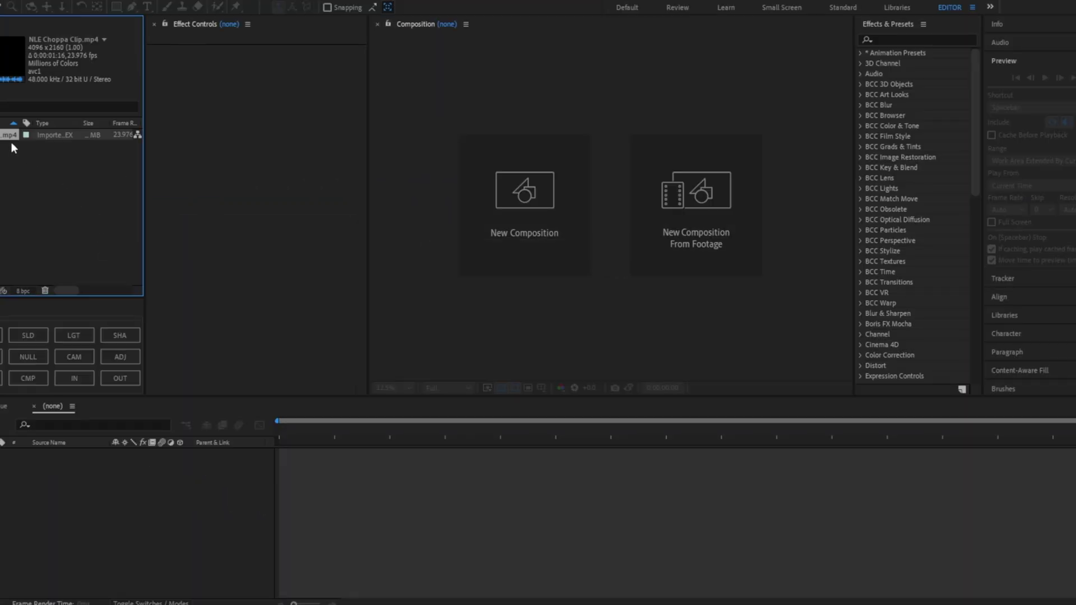
drag(11, 143, 540, 246)
key(space)
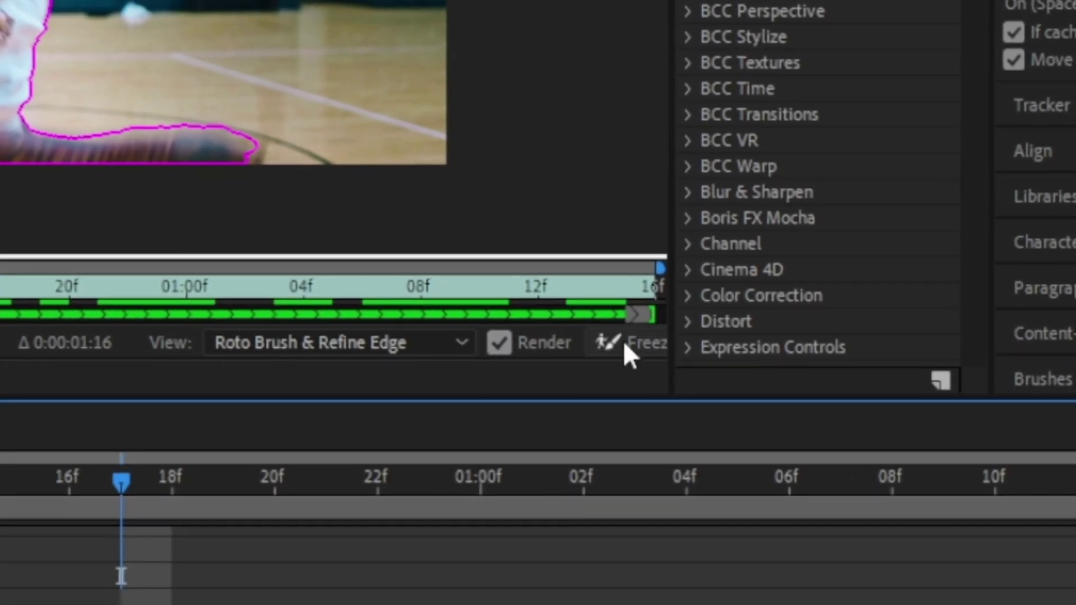
- Freeze the rapper's Roto Brush matte across the whole clip
click(626, 343)
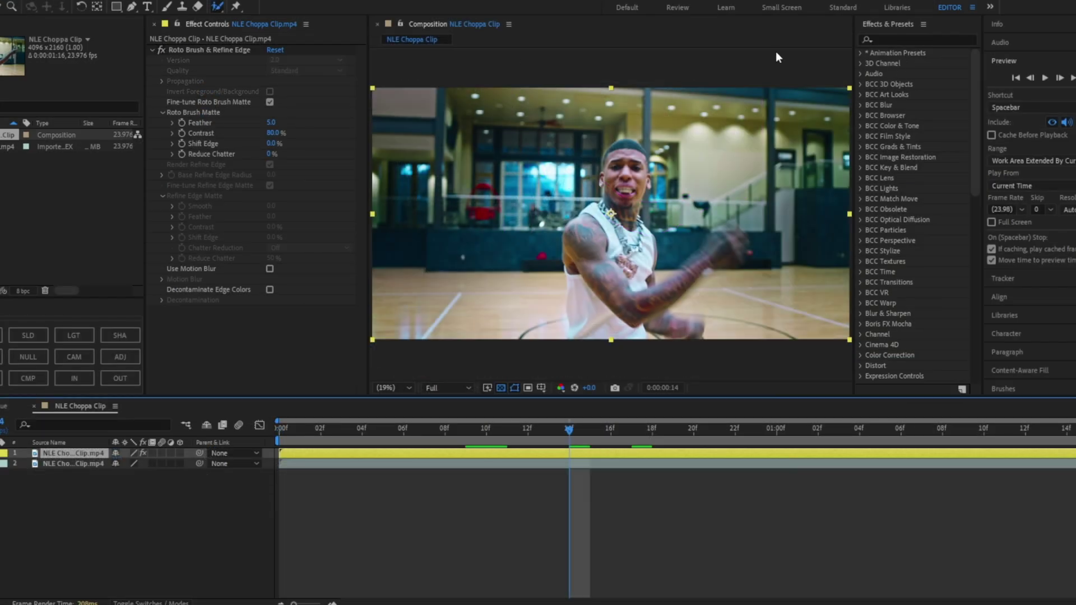
- Apply the Refine Soft Matte effect to the top clip layer
click(152, 50)
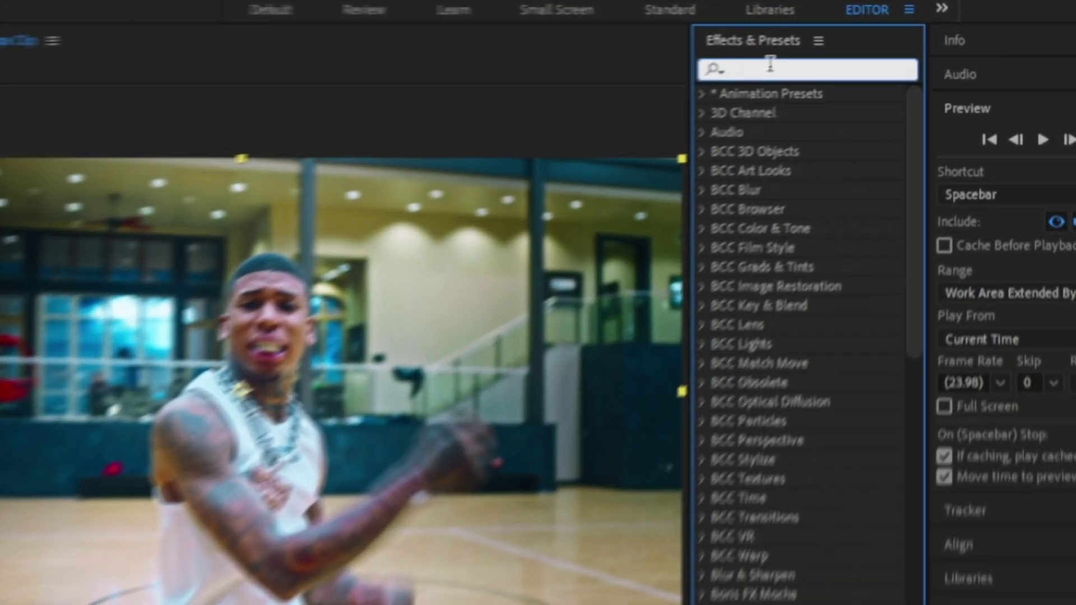
text(ref)
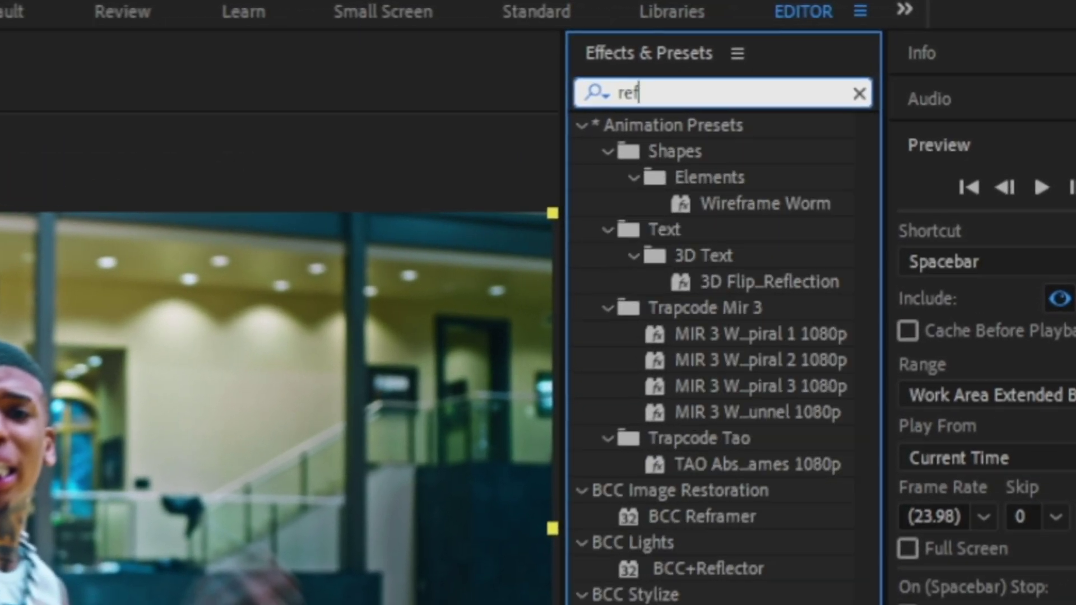
text(ine so)
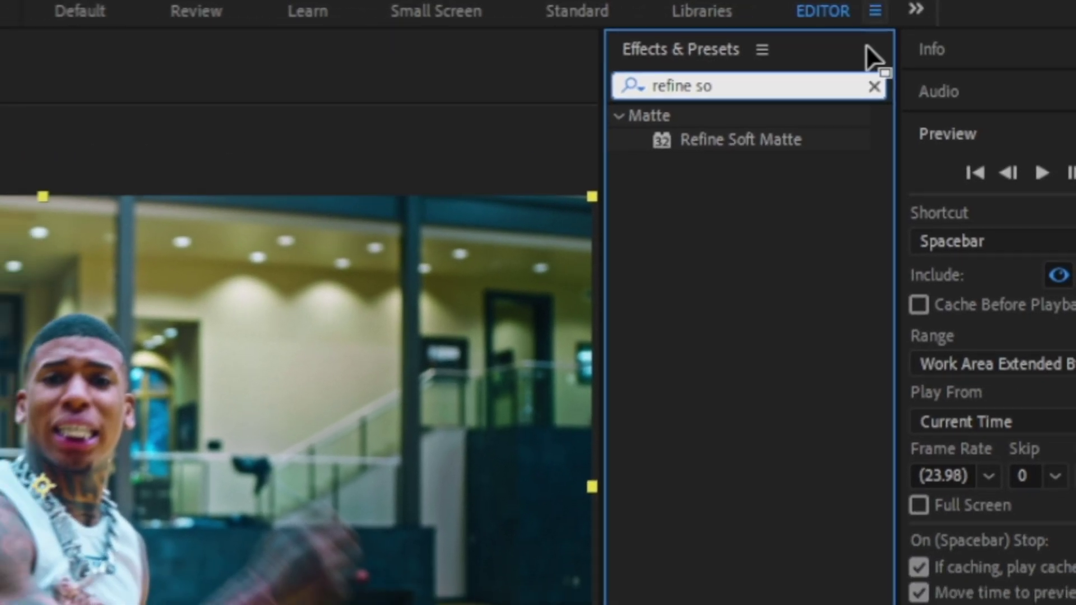
drag(723, 151, 729, 170)
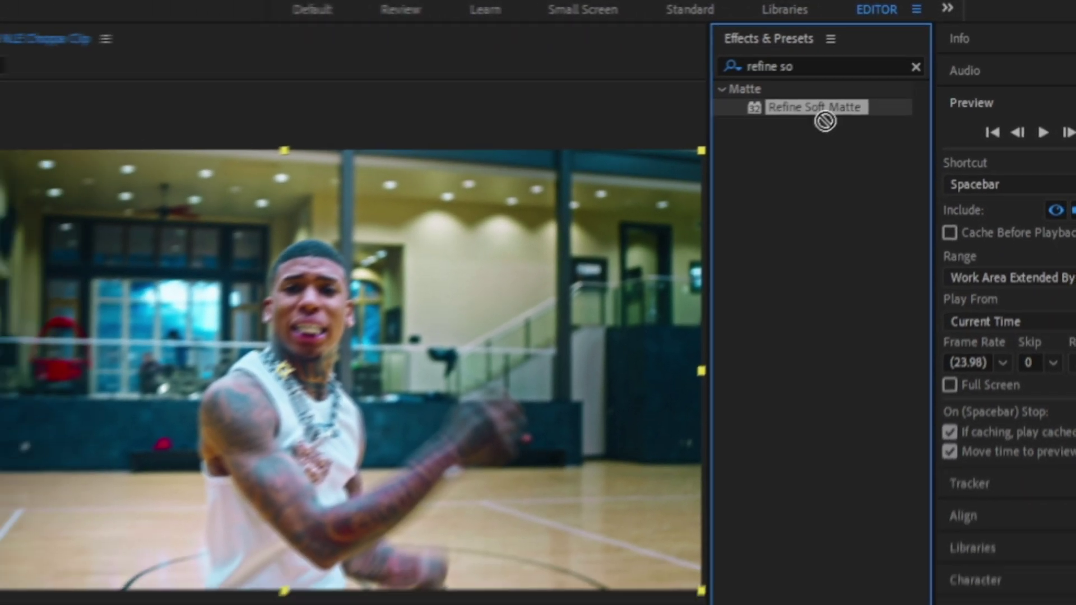
drag(824, 121, 520, 375)
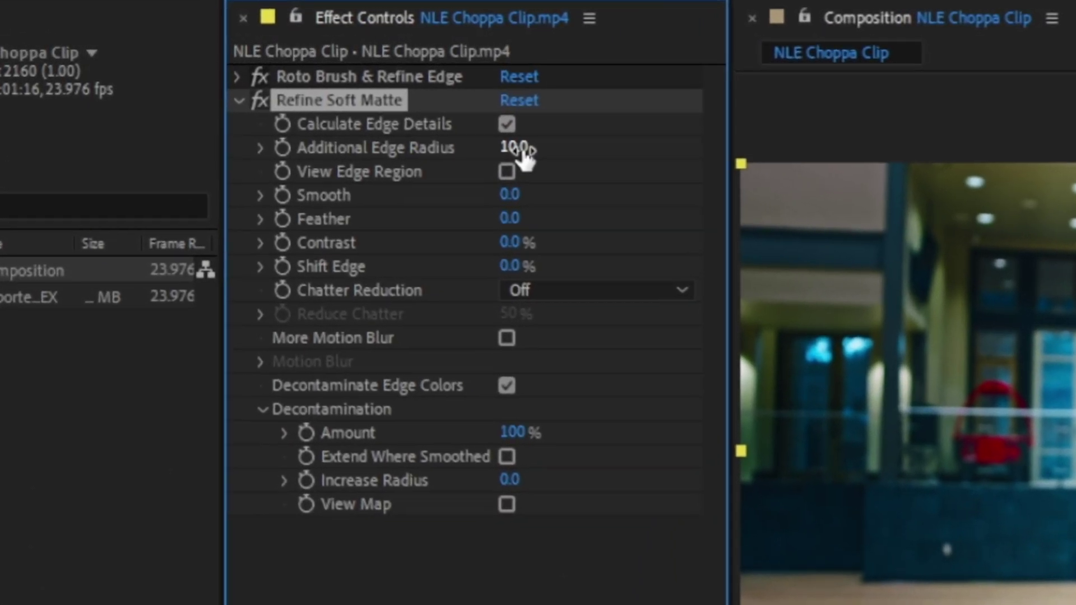
- Set Additional Edge Radius to 5.0, Smooth to 13.5 and Feather to 16.5
click(518, 148)
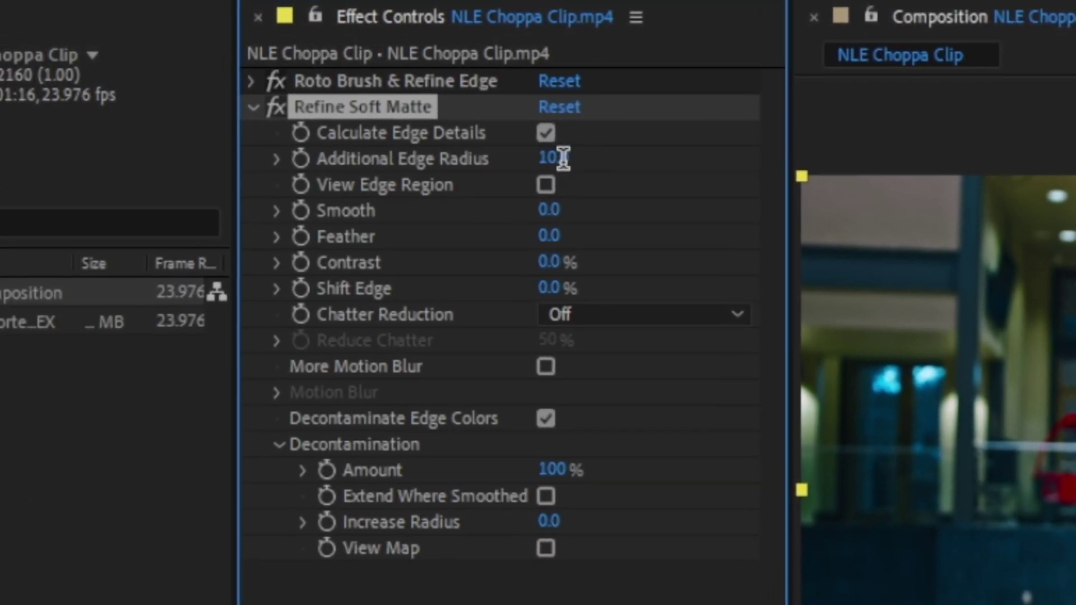
key(Return)
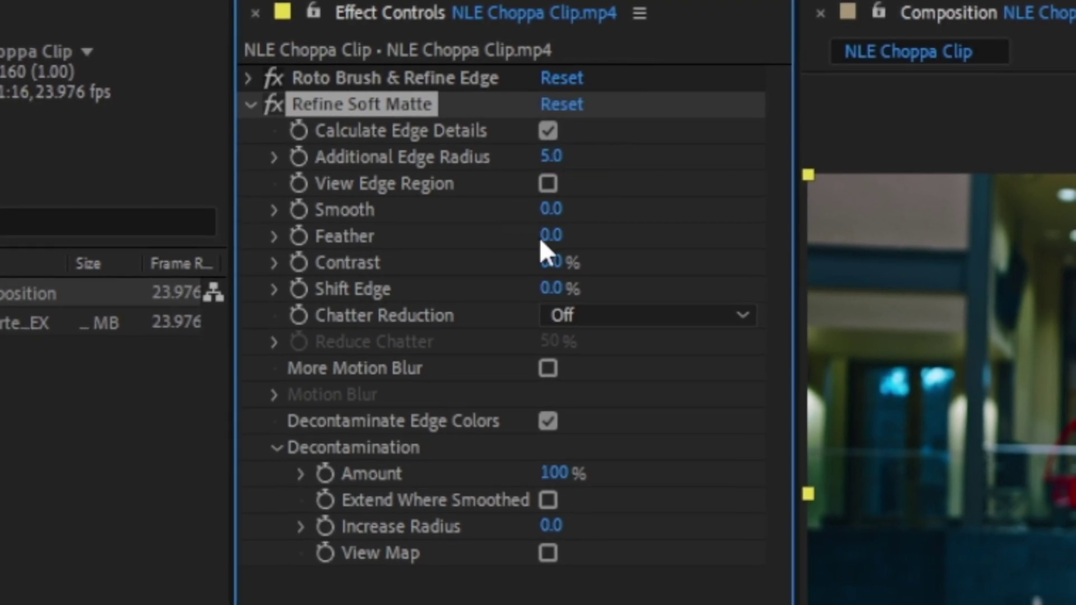
drag(553, 212, 750, 204)
drag(554, 234, 673, 245)
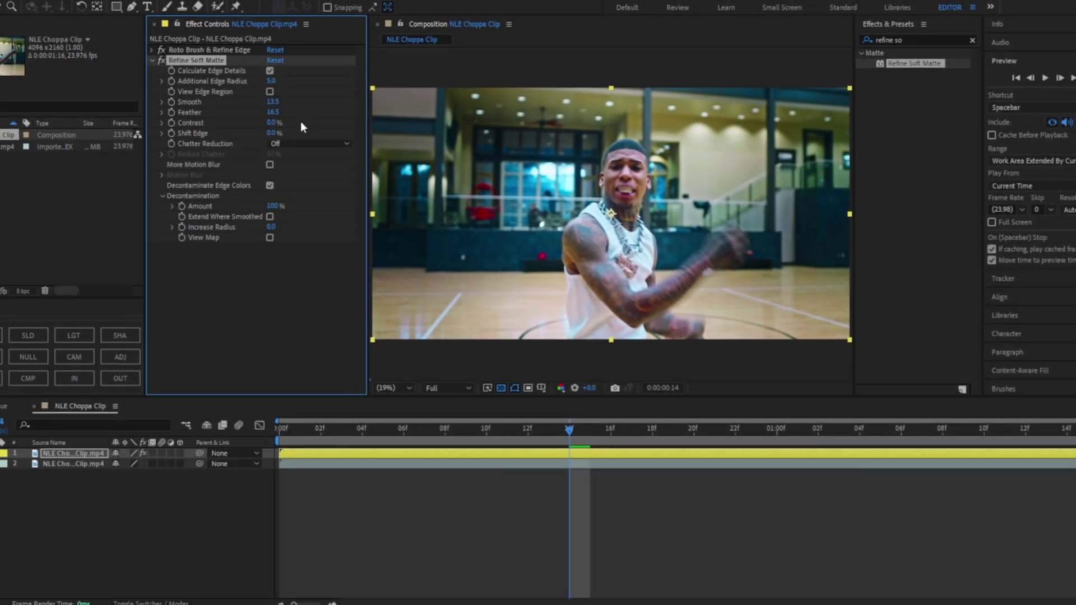
- Apply the Element 3D effect to the new solid layer beneath the cut-out rapper
click(501, 460)
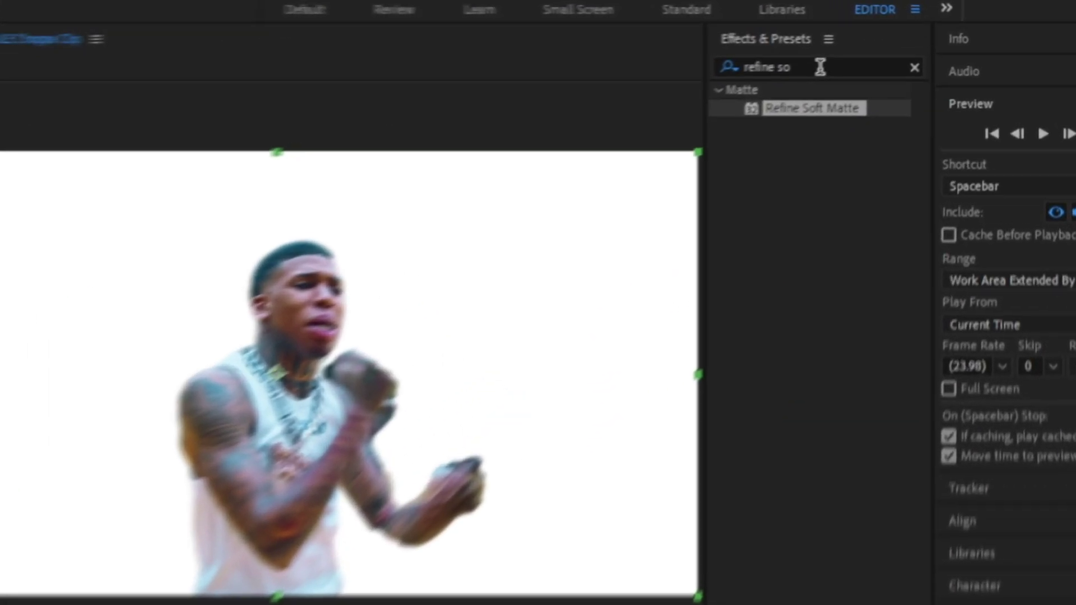
click(919, 40)
text(elemen)
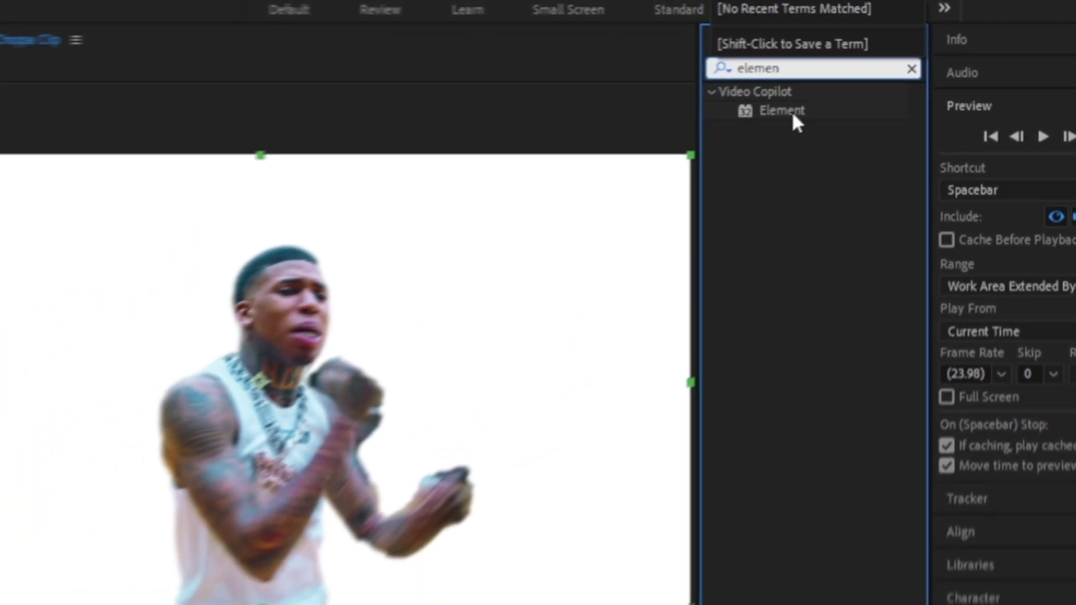
double_click(781, 110)
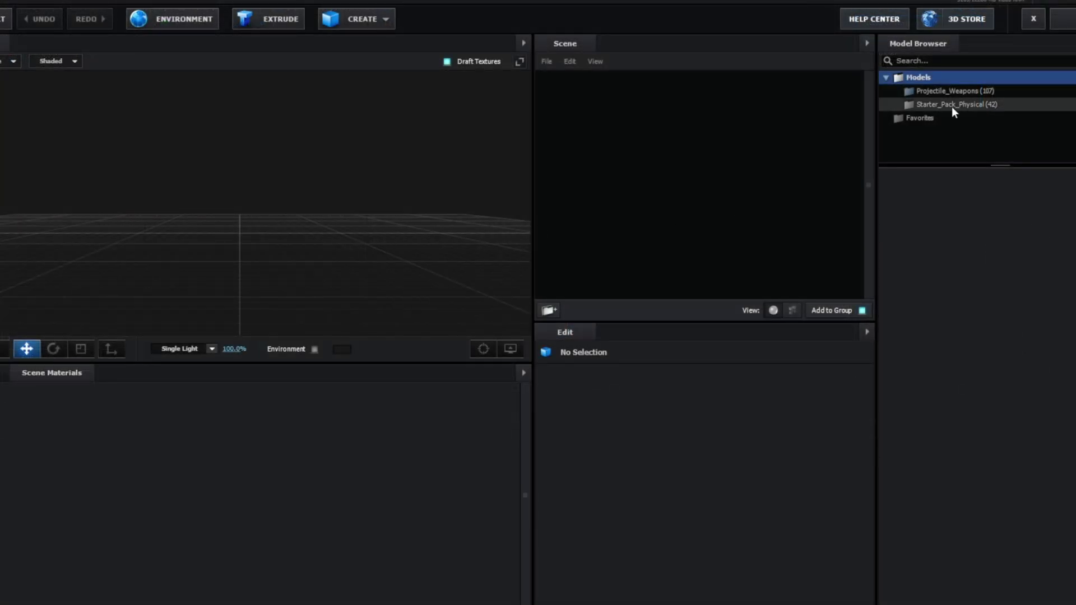
- Add the 45mm_group bullet model from the Projectile_Weapons collection
click(952, 90)
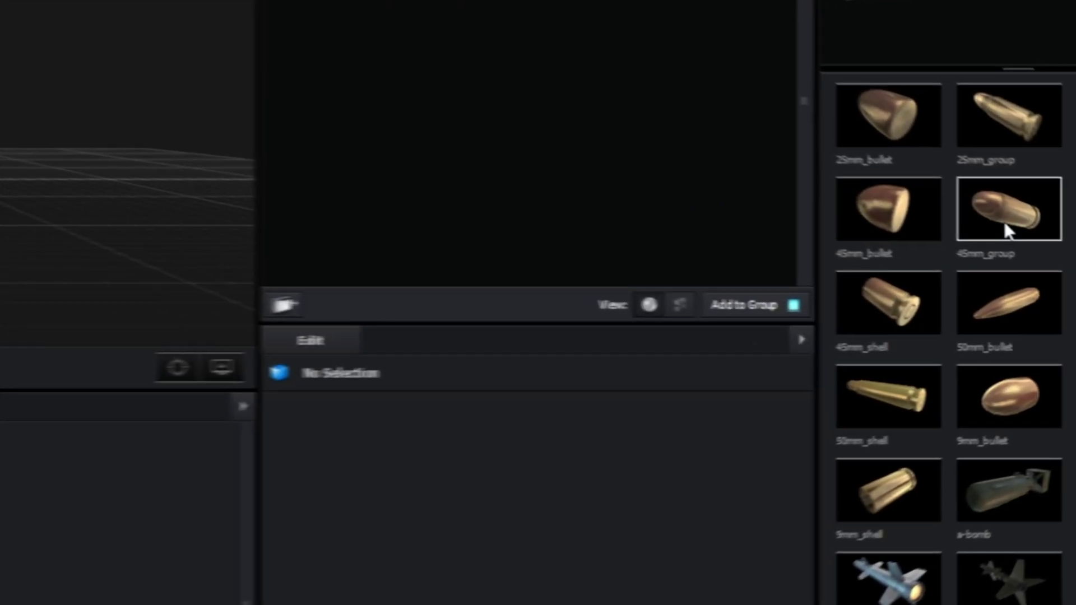
click(1004, 220)
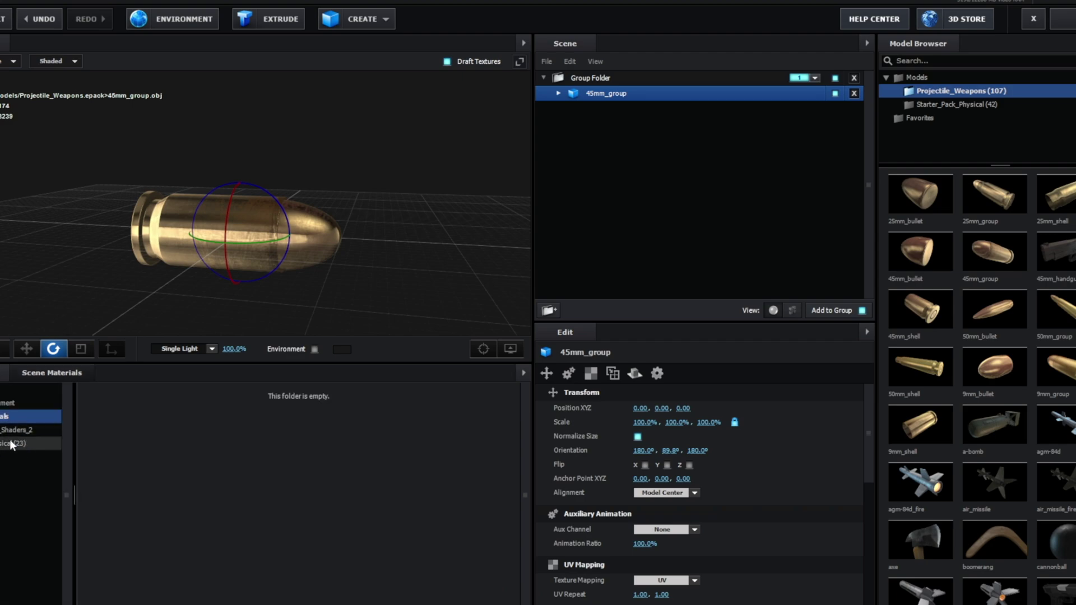
- Apply the Pro Shaders 2 metal_painted material to the bullet and orbit in closer
click(10, 432)
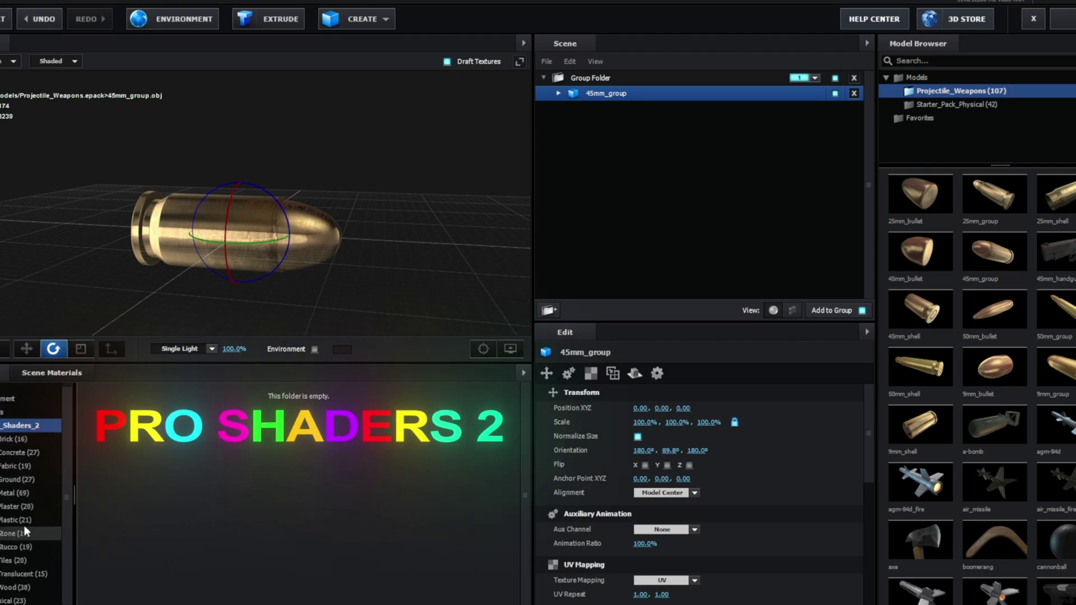
click(20, 494)
scroll(297, 493, down, 1)
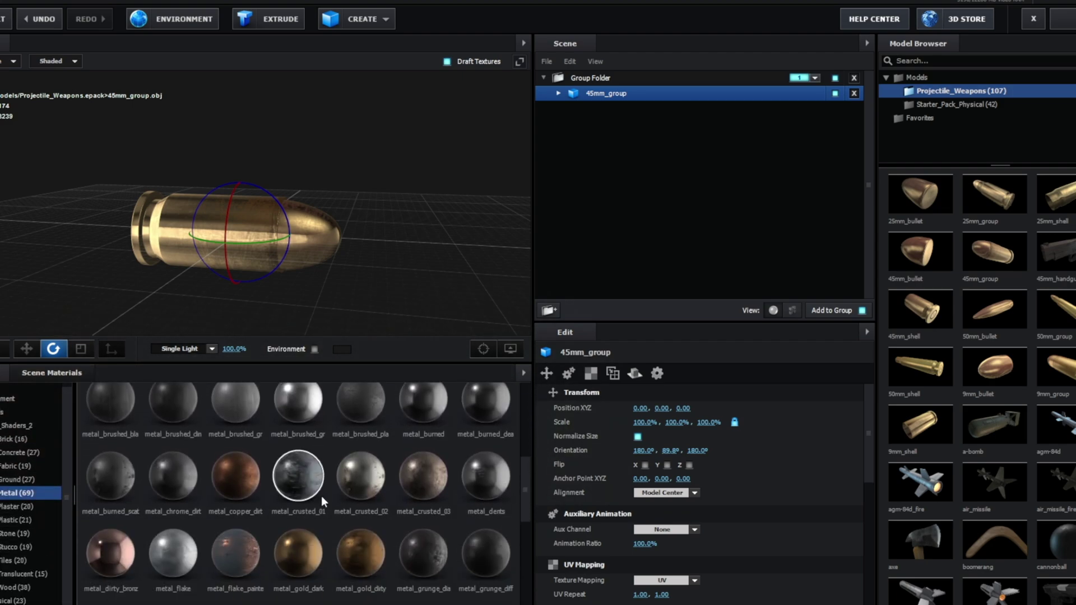
scroll(321, 496, down, 2)
drag(643, 113, 641, 110)
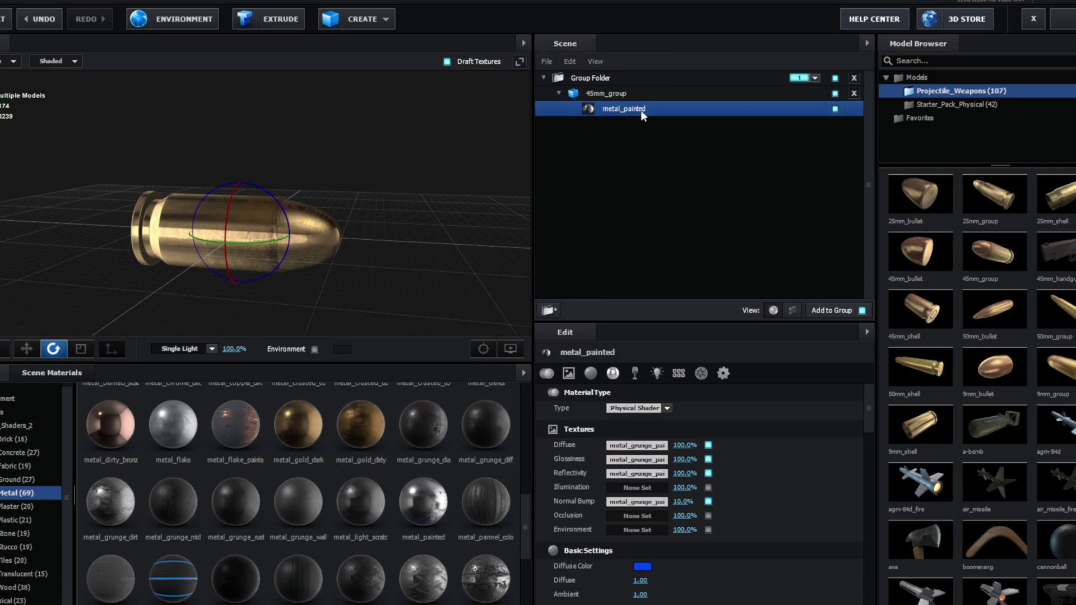
drag(378, 248, 334, 278)
drag(688, 447, 711, 404)
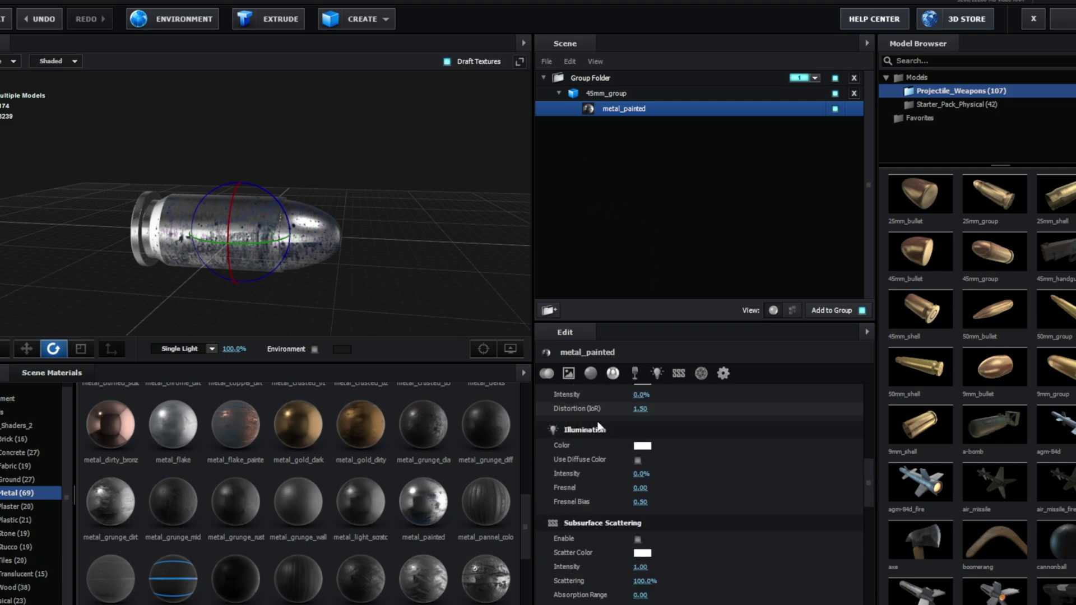
scroll(598, 426, up, 5)
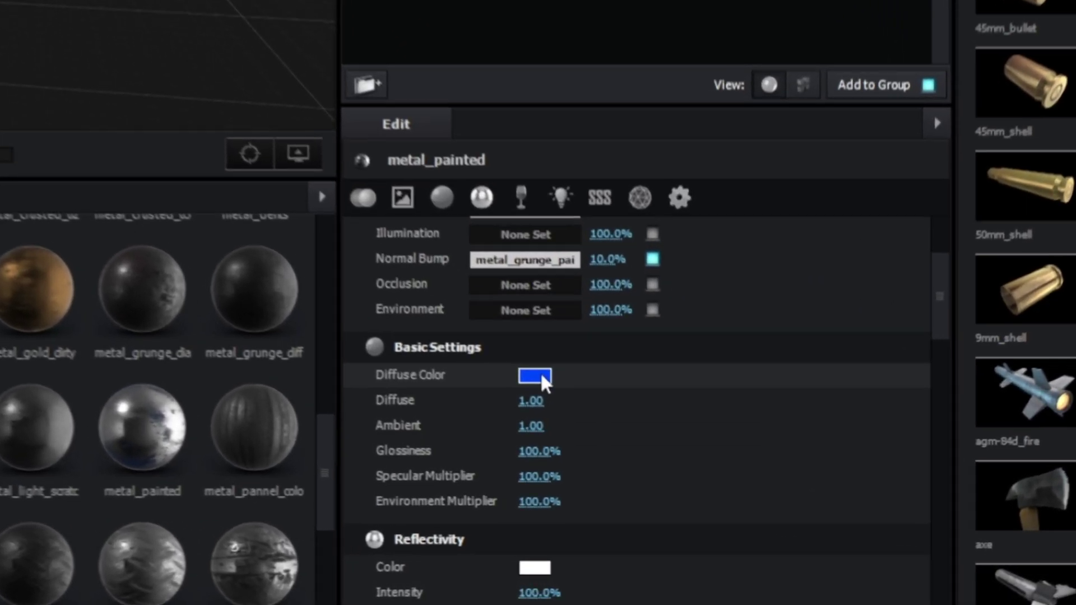
- Set the diffuse and reflectivity colours to gold FFC20A and confirm
click(542, 377)
drag(660, 355, 665, 254)
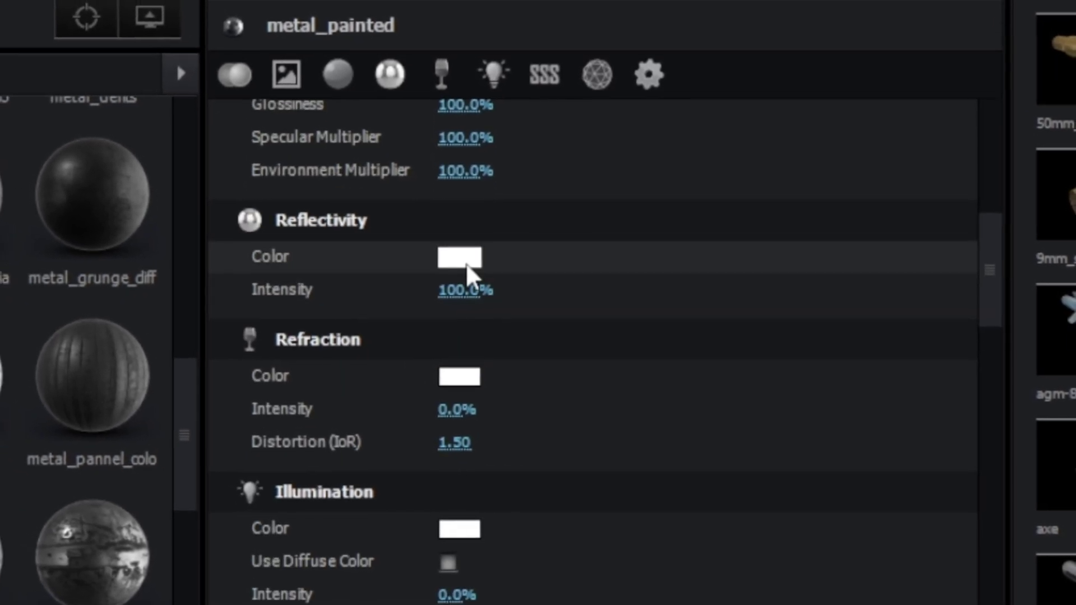
click(465, 263)
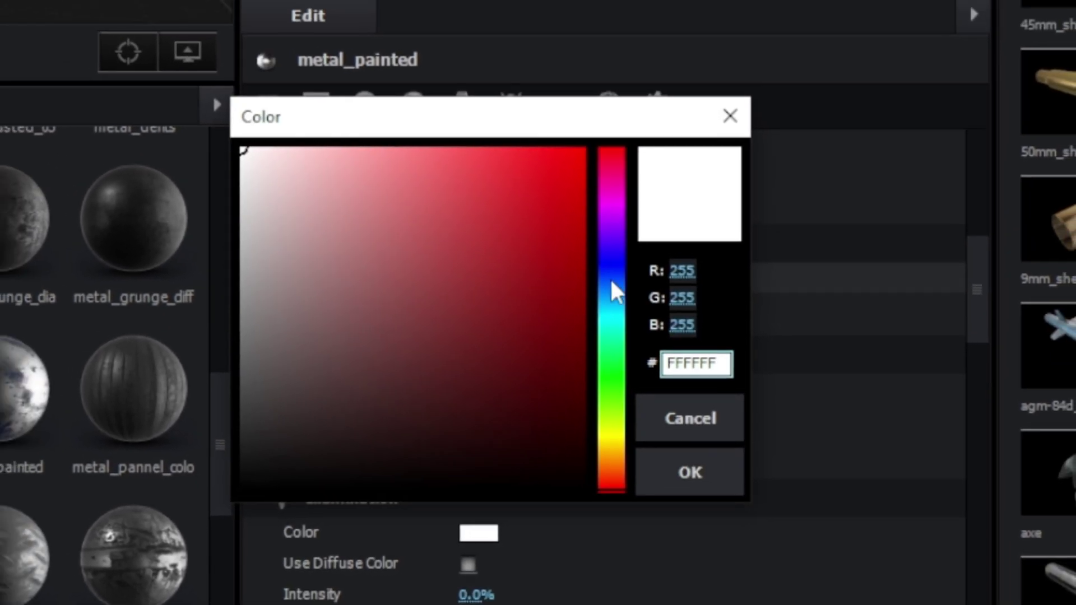
drag(615, 292, 617, 450)
click(571, 152)
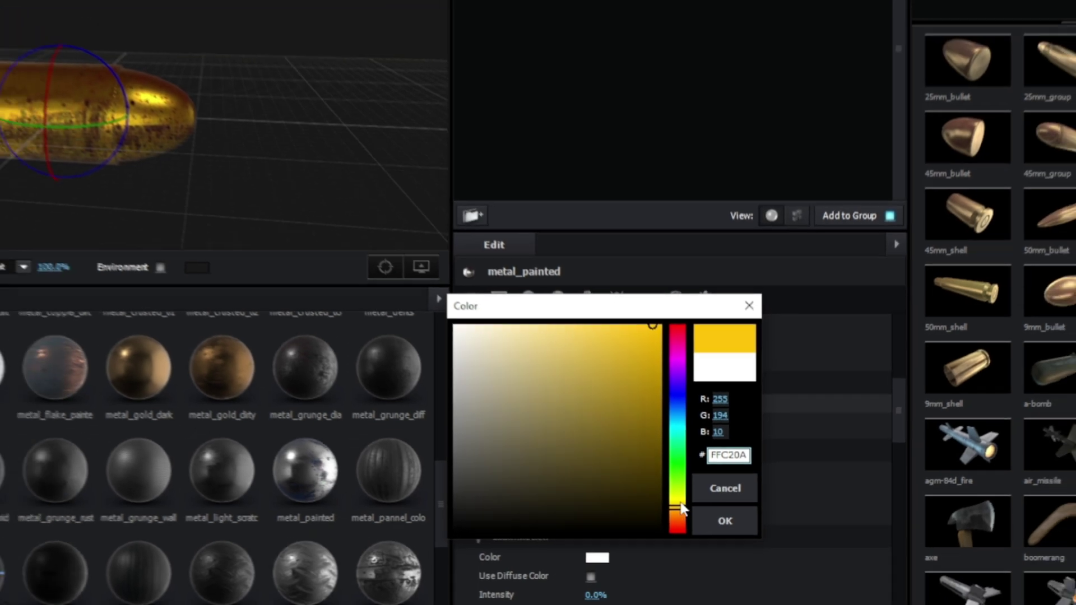
click(724, 521)
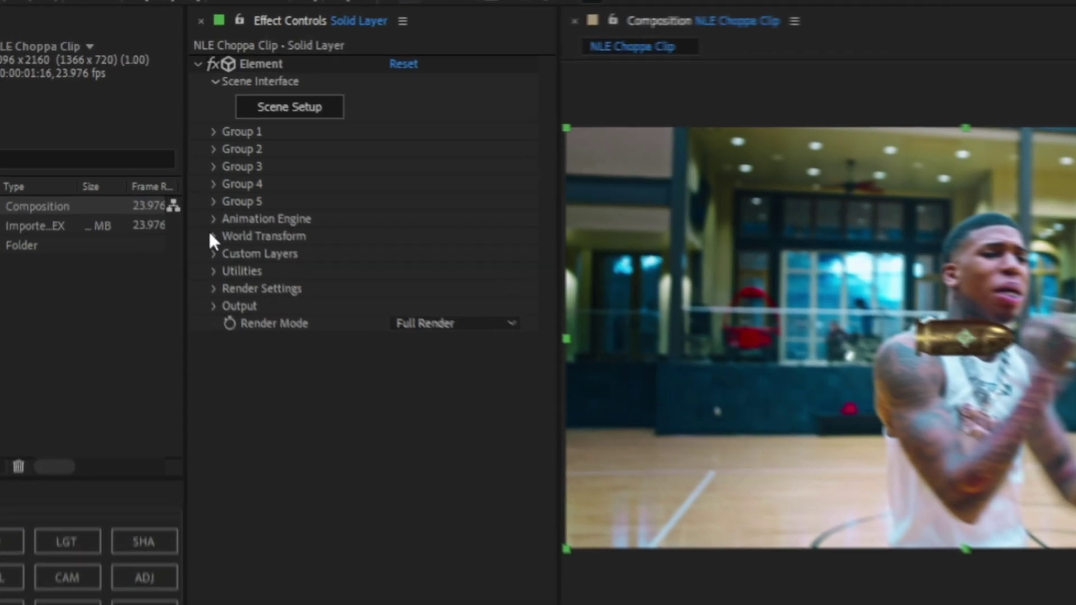
- Scale the bullet to 2.09, position it at 0.0, -495.0, and keyframe X Rotation World at 0f
click(174, 153)
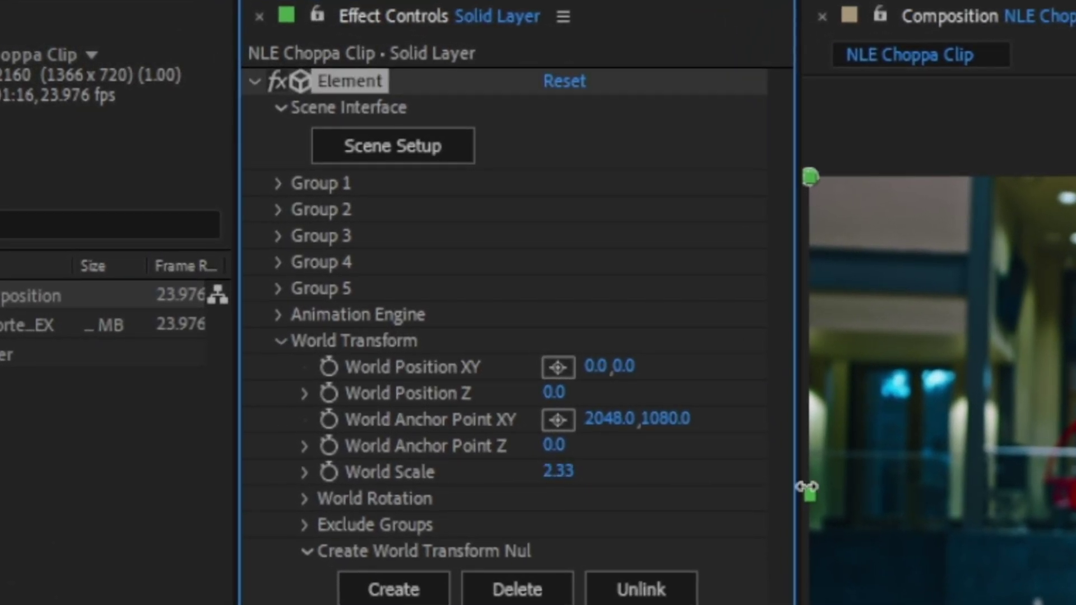
drag(807, 486, 732, 480)
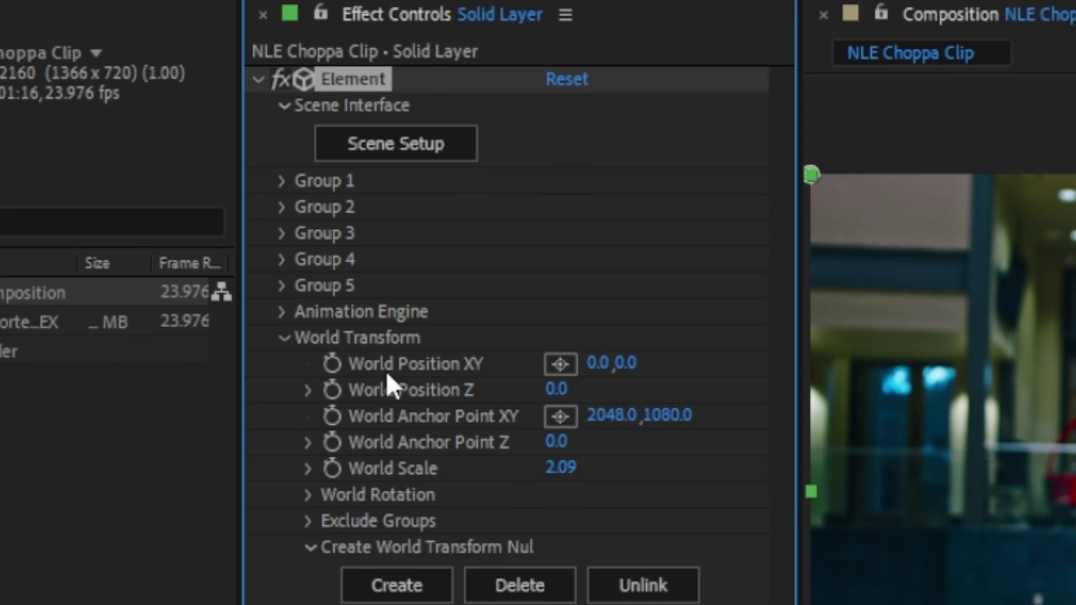
drag(642, 364, 119, 308)
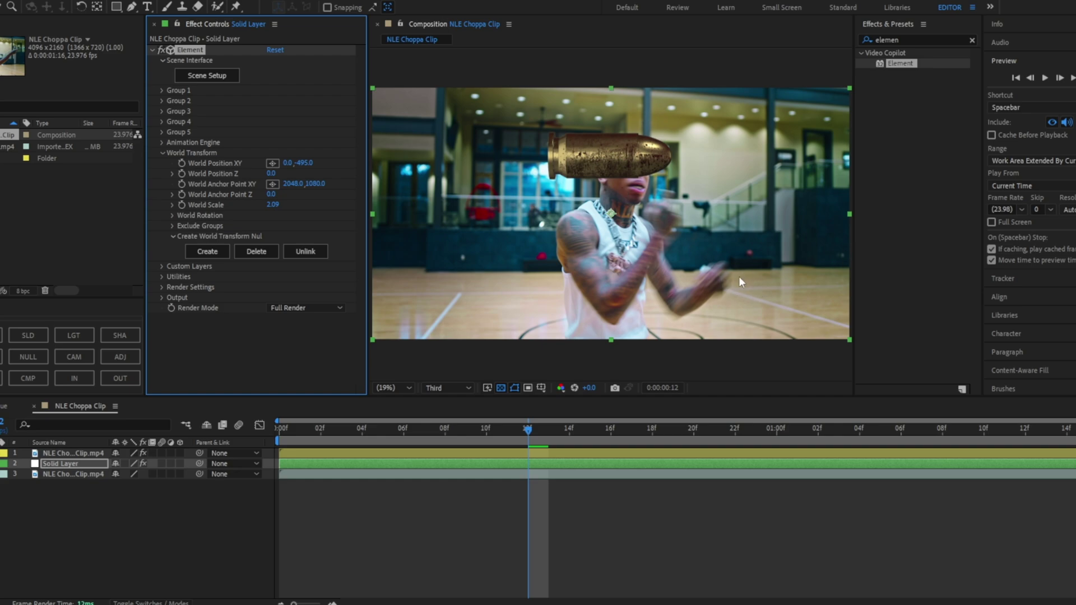
click(172, 216)
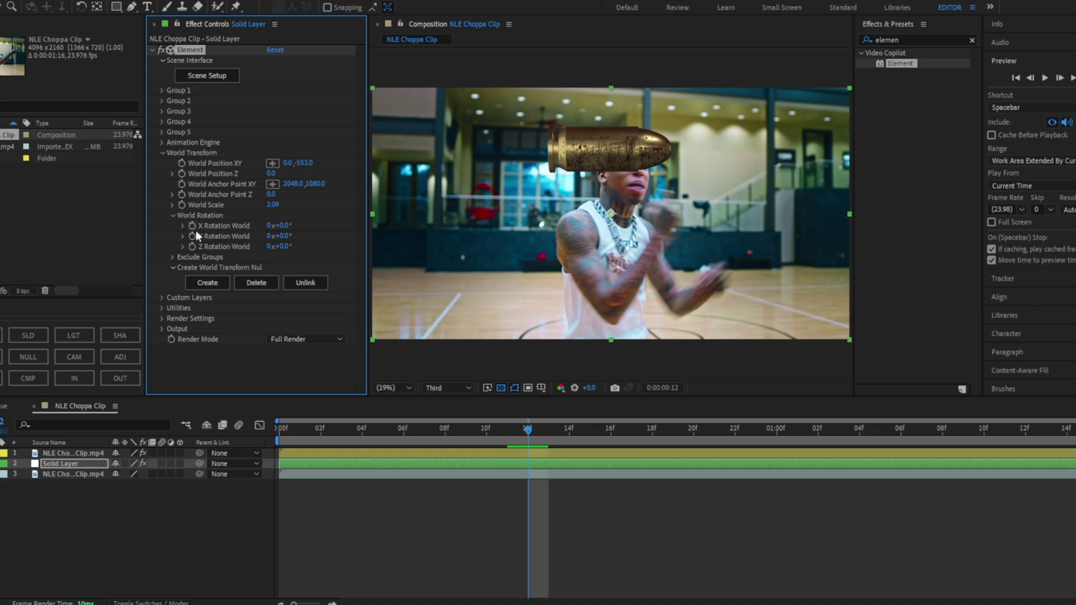
key(u)
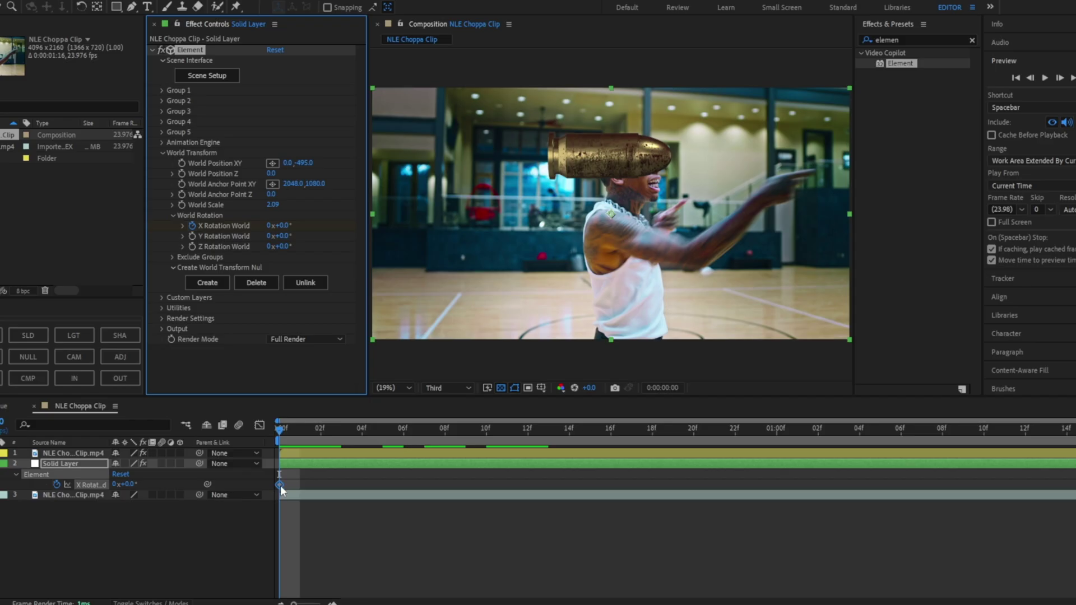
- Adjust the bullet's spin and horizontal position across several frames of the clip
click(451, 429)
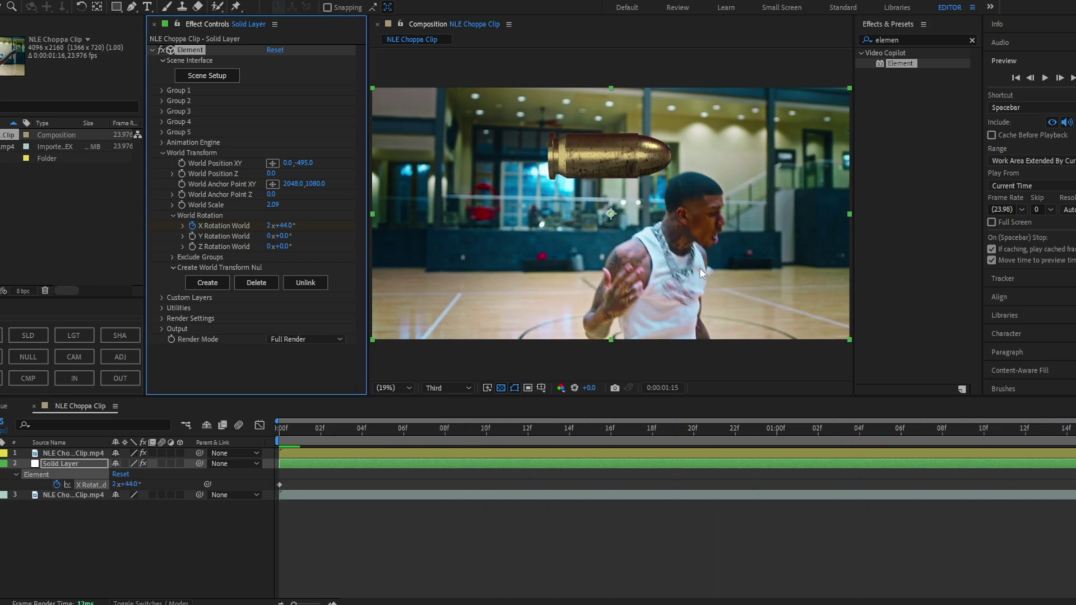
click(437, 438)
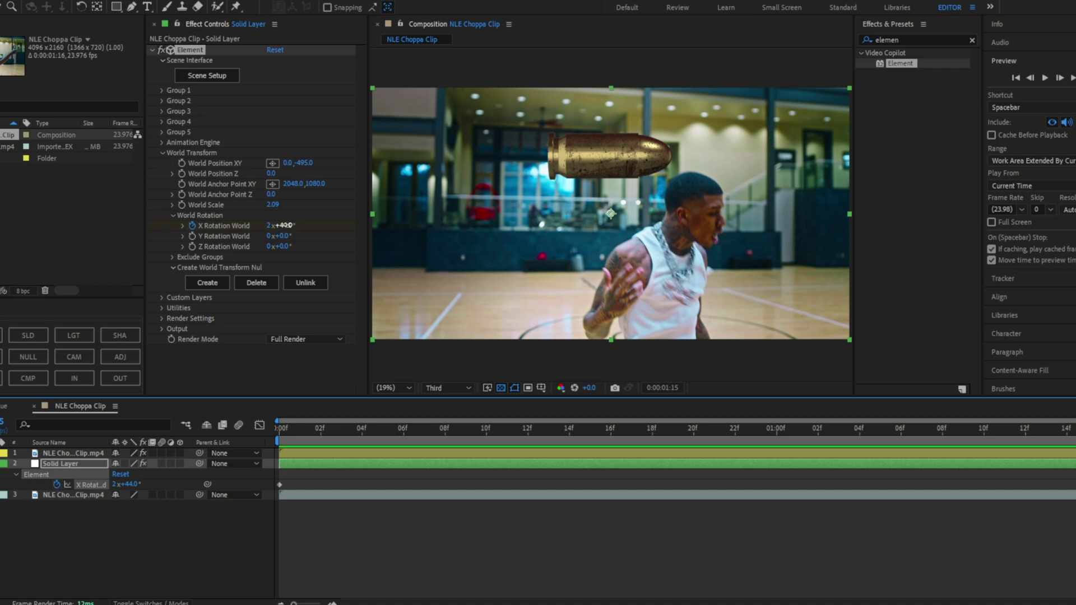
click(427, 439)
click(275, 436)
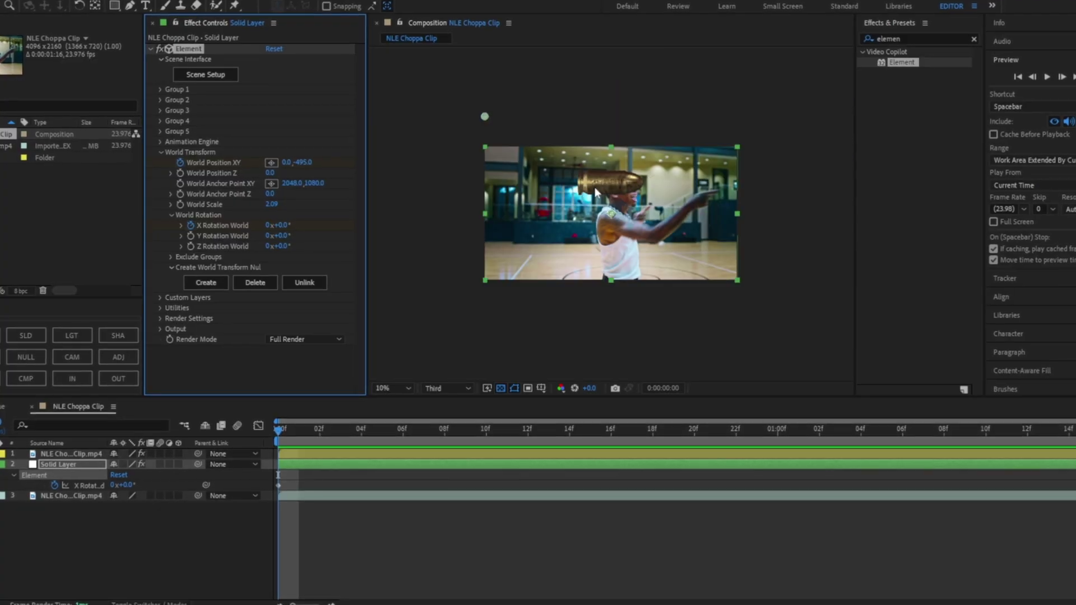
drag(287, 160, 201, 157)
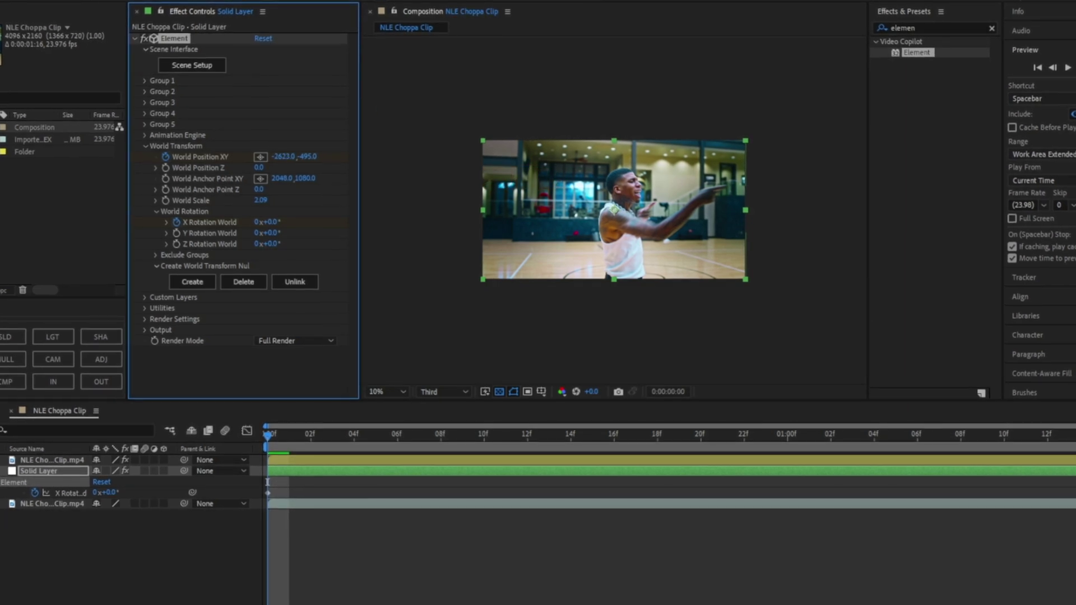
key(space)
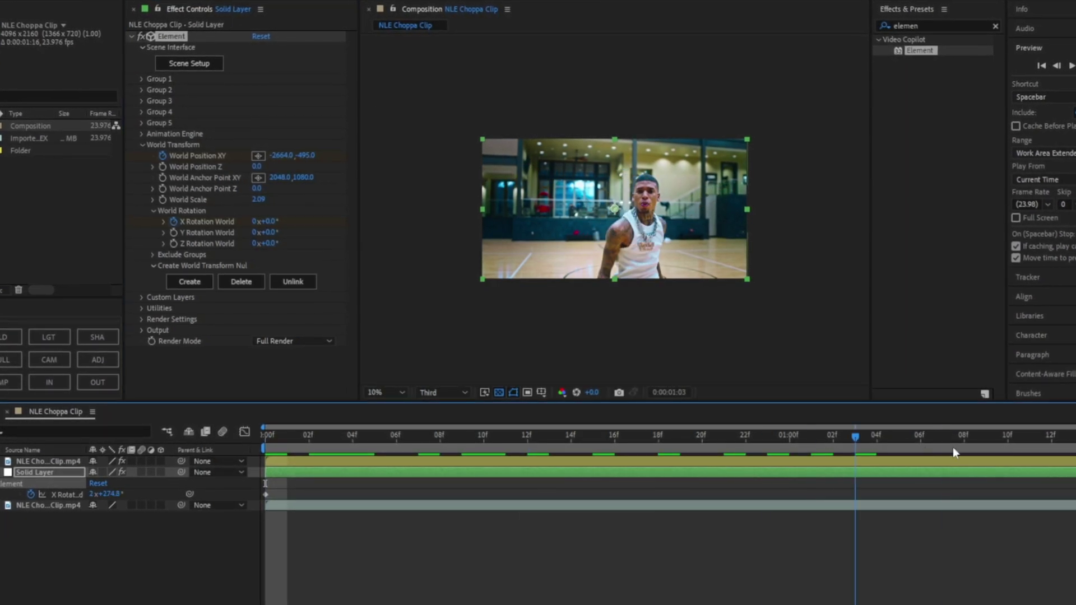
drag(496, 141, 573, 102)
click(596, 438)
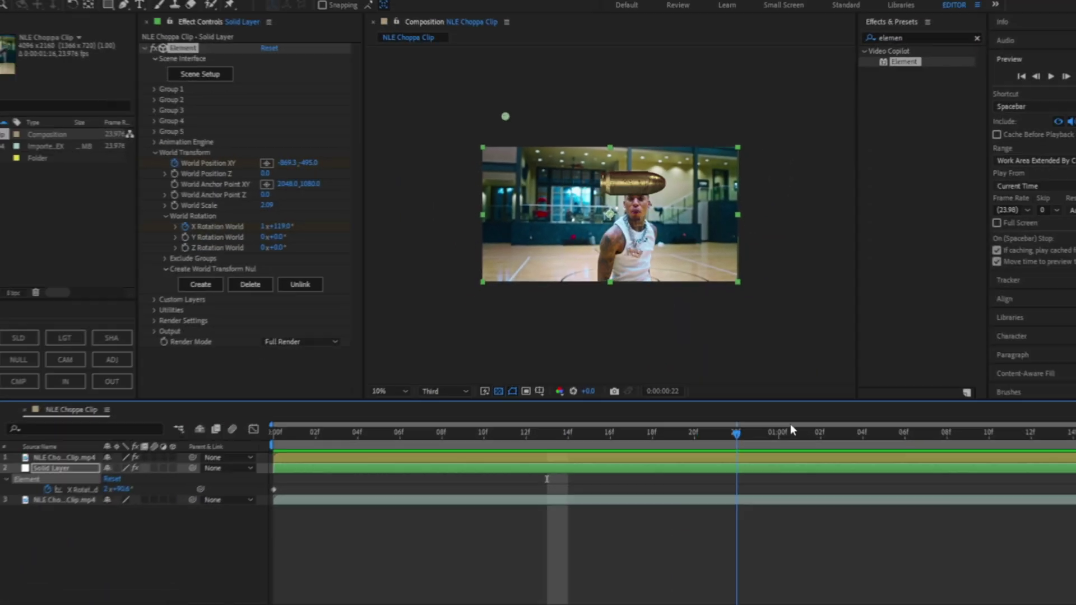
- Keyframe the bullet at 2720.0, -495.0 at 18f and trim the layer's out-point there
click(471, 421)
drag(468, 420, 654, 440)
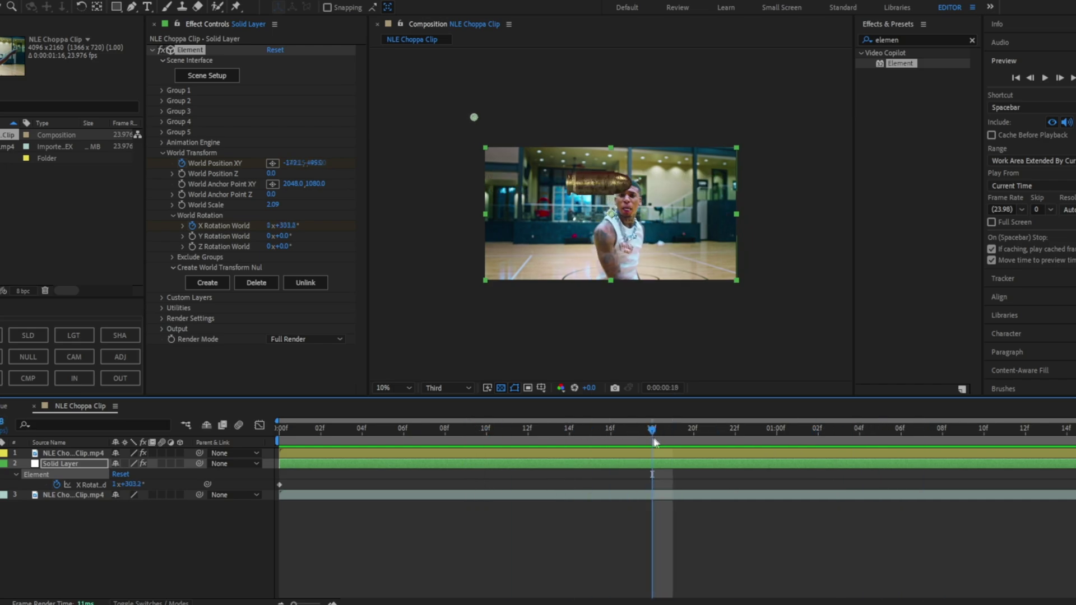
click(658, 468)
key(u)
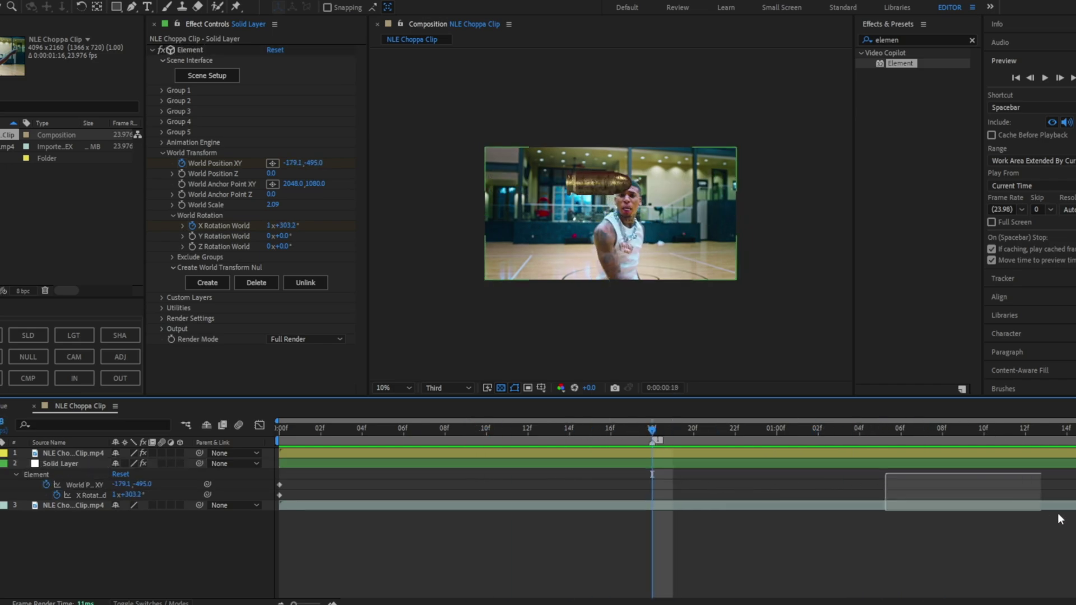
key(ctrl+v)
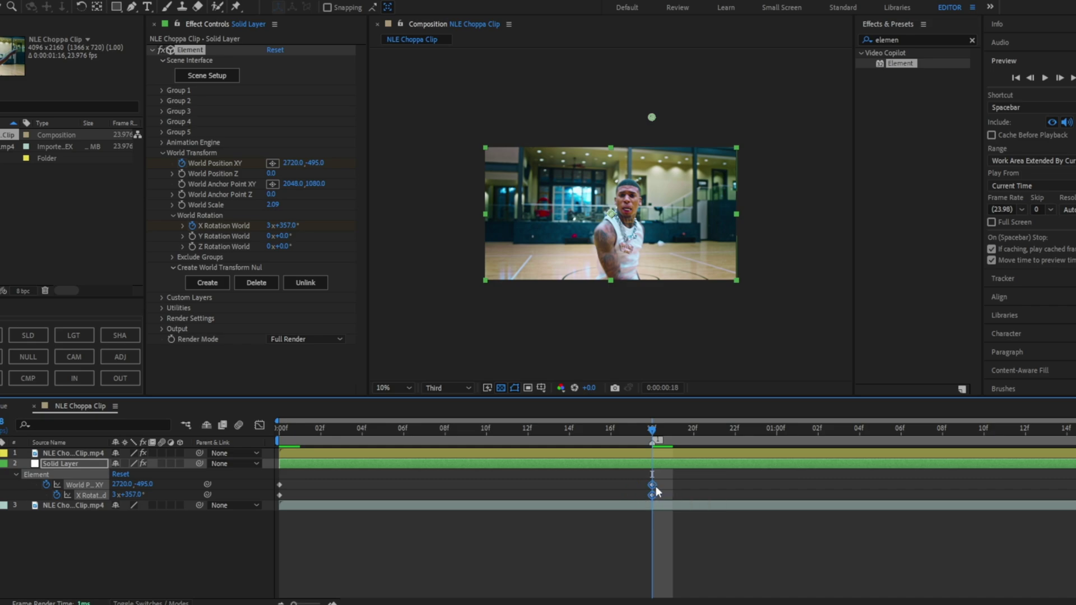
key(alt+bracketright)
key(u)
key(Home)
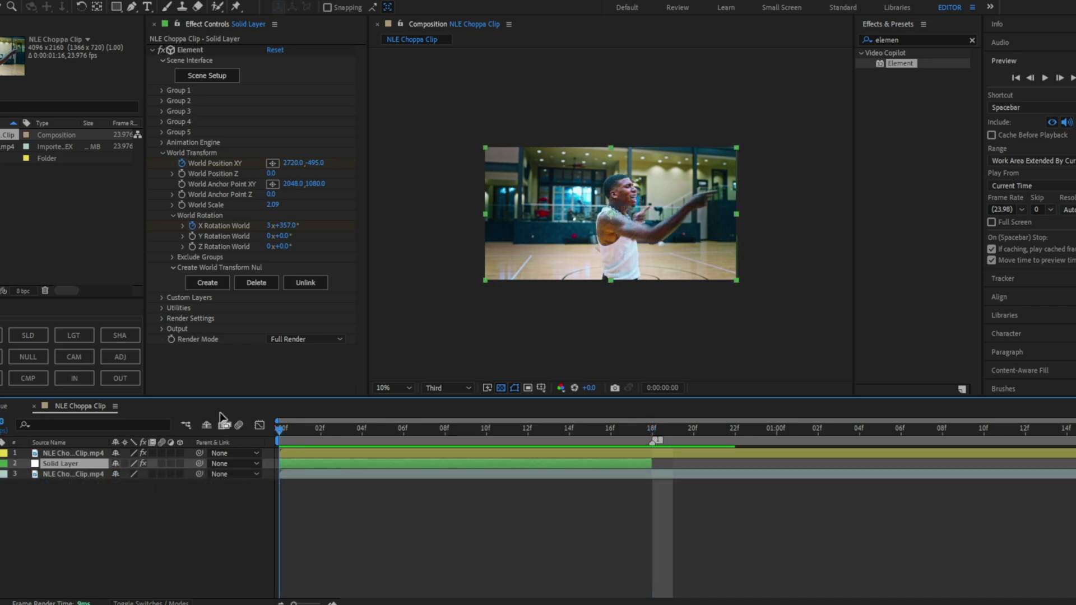
key(space)
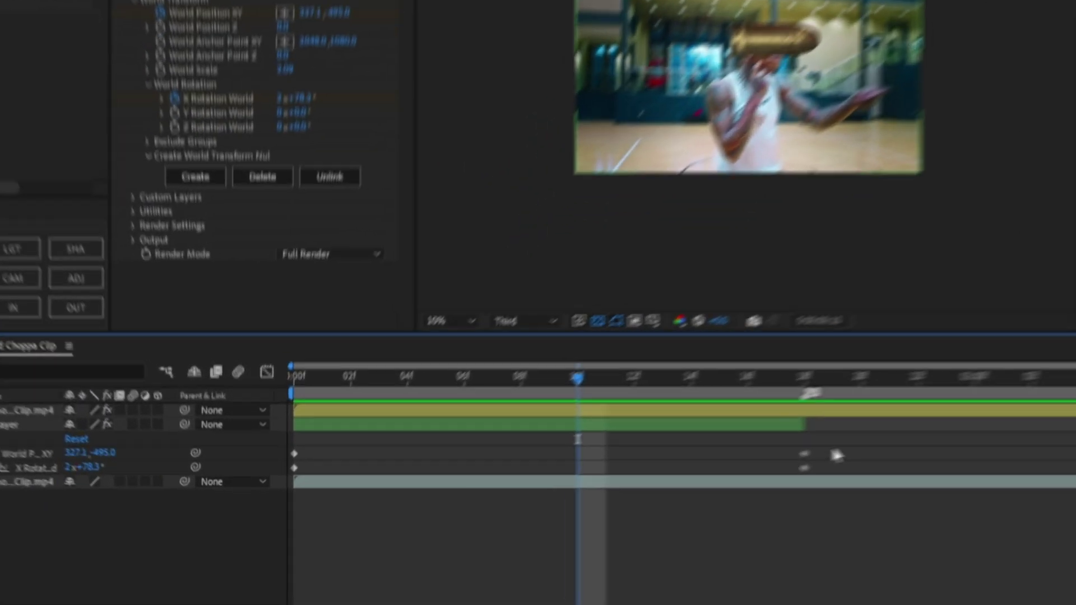
drag(673, 483, 374, 493)
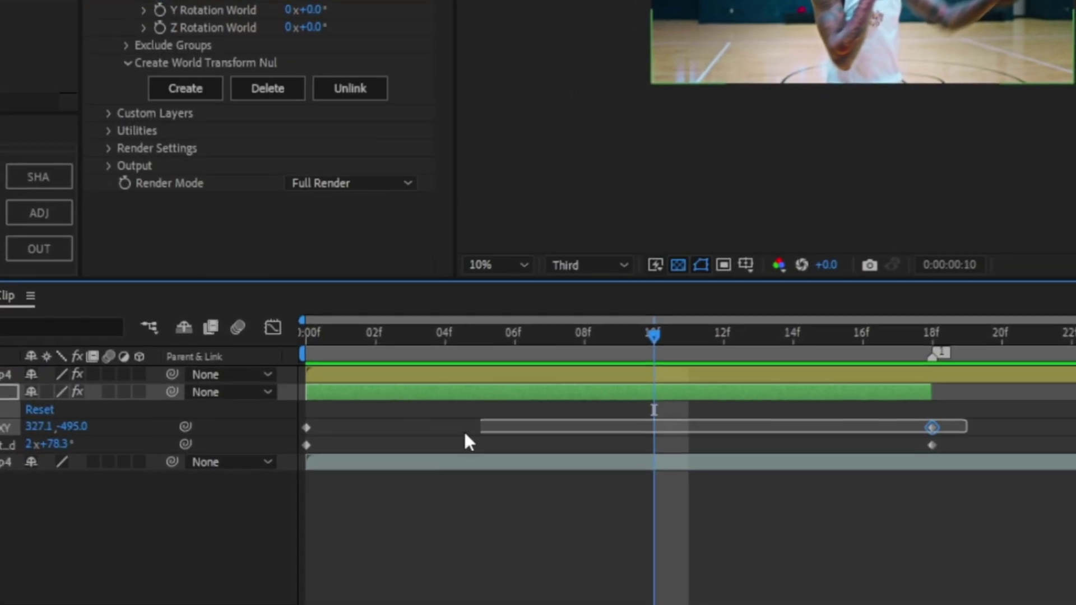
drag(468, 443, 304, 431)
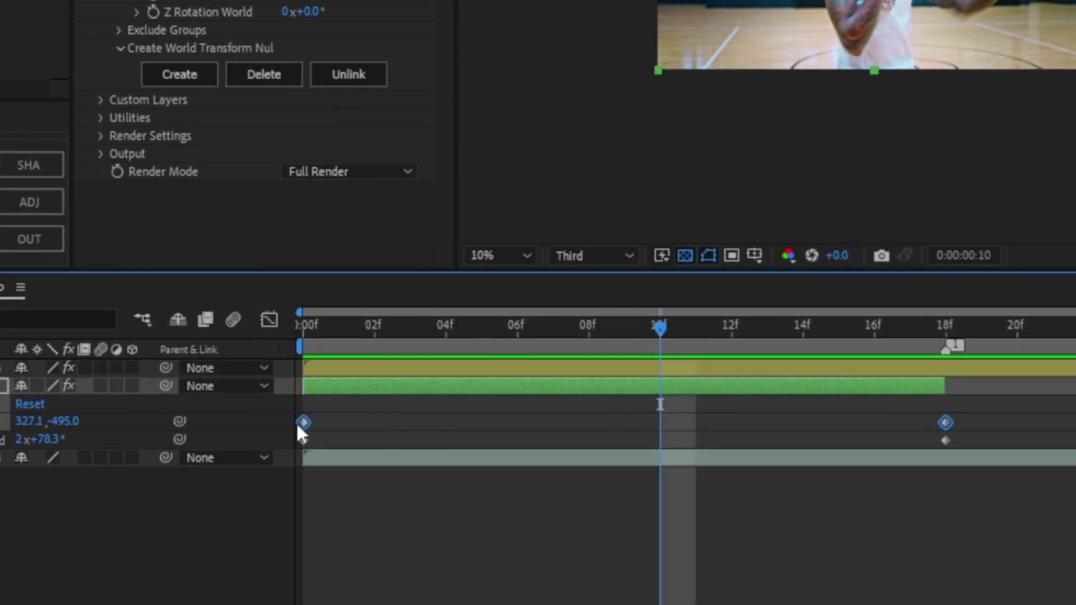
- Easy Ease both position keyframes and lengthen the 18f keyframe's influence in the Graph Editor
right_click(301, 422)
mouse_move(392, 408)
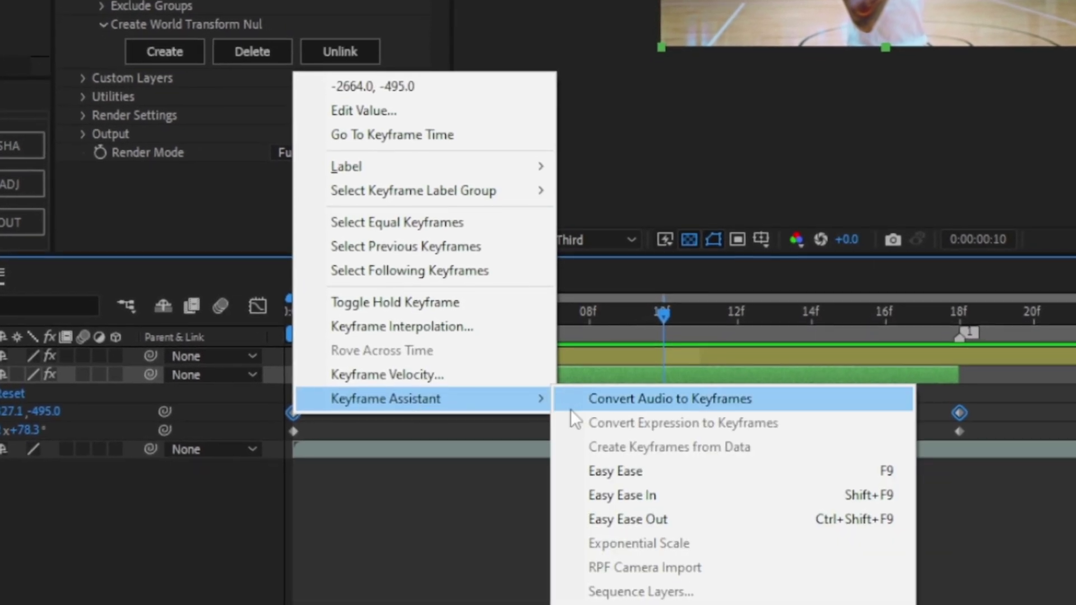
click(650, 470)
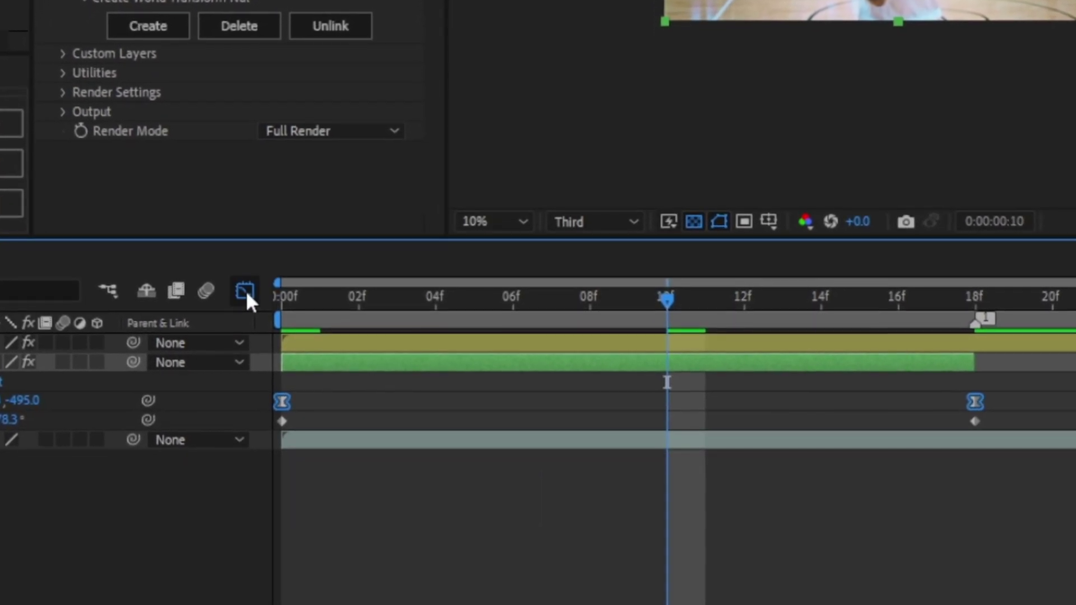
click(246, 296)
drag(1020, 528, 954, 567)
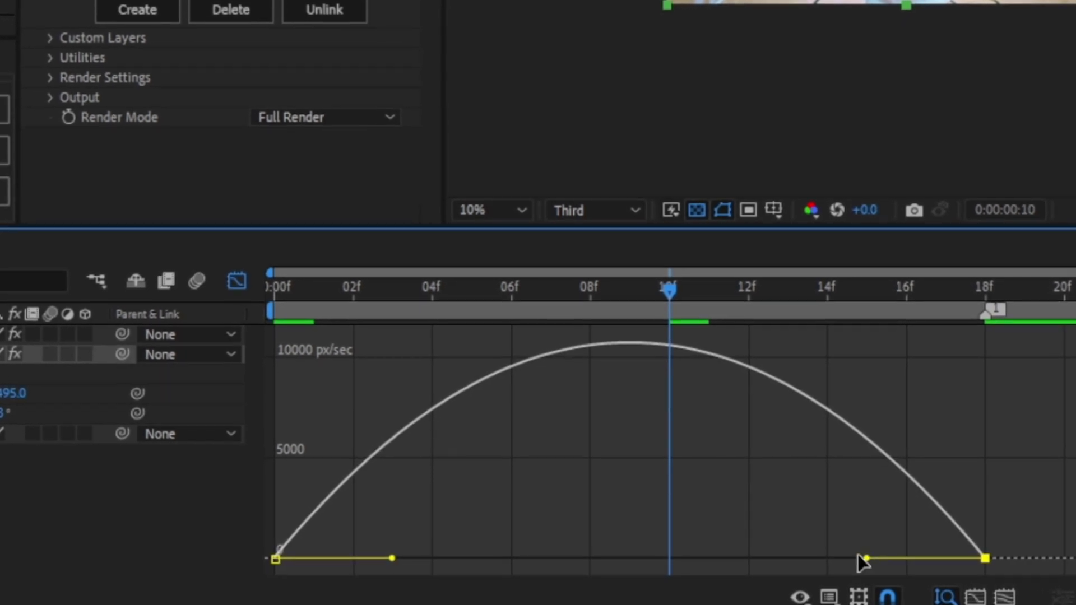
drag(861, 558, 738, 558)
key(space)
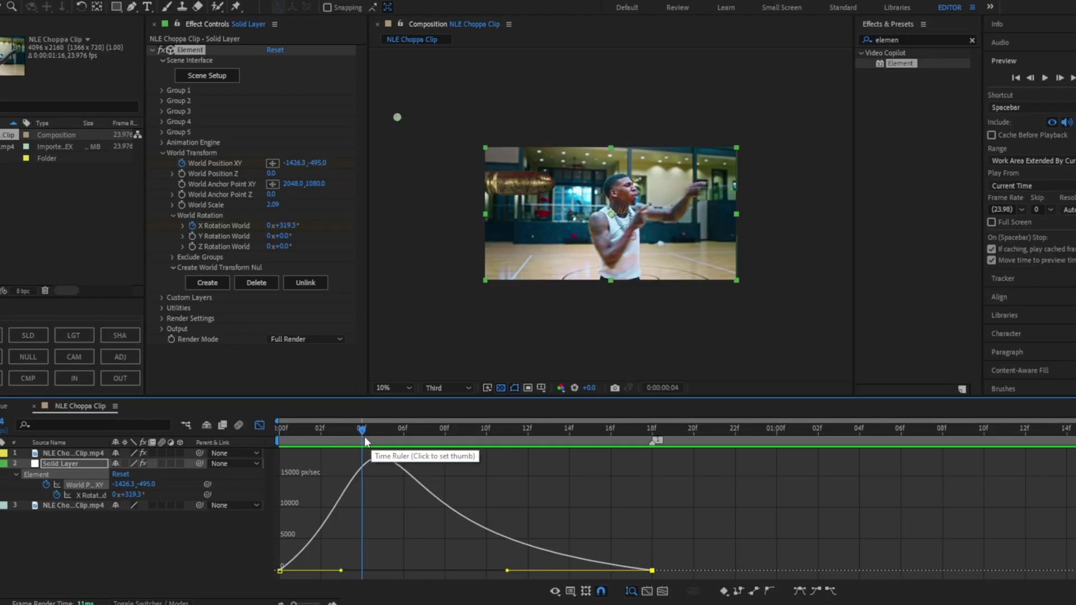
drag(363, 439, 502, 458)
drag(640, 481, 280, 442)
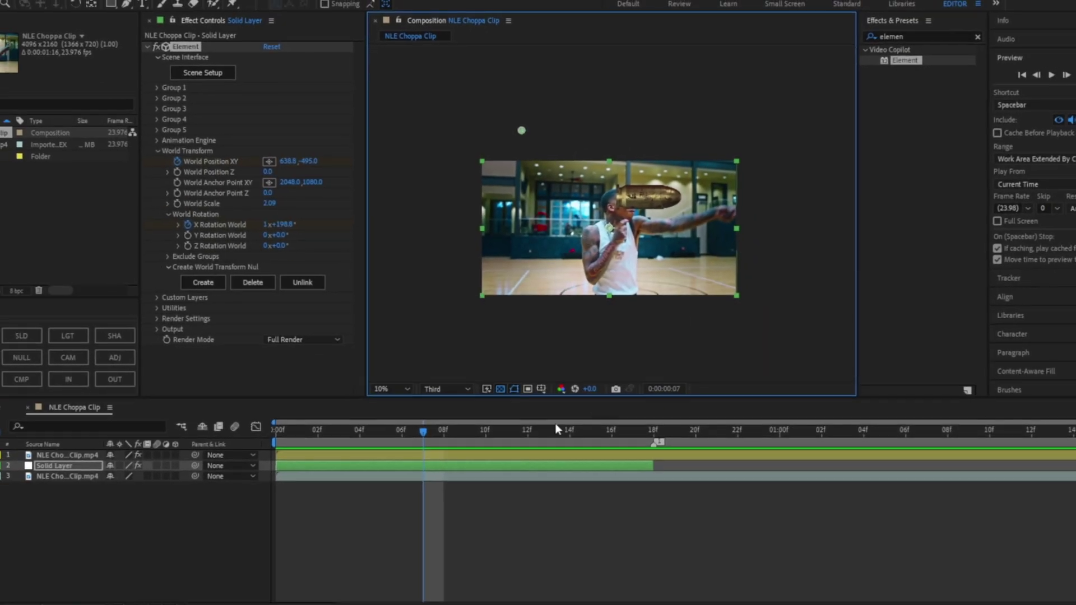
- Add an adjustment layer and apply the Echo effect to MAIN BULLET
click(120, 362)
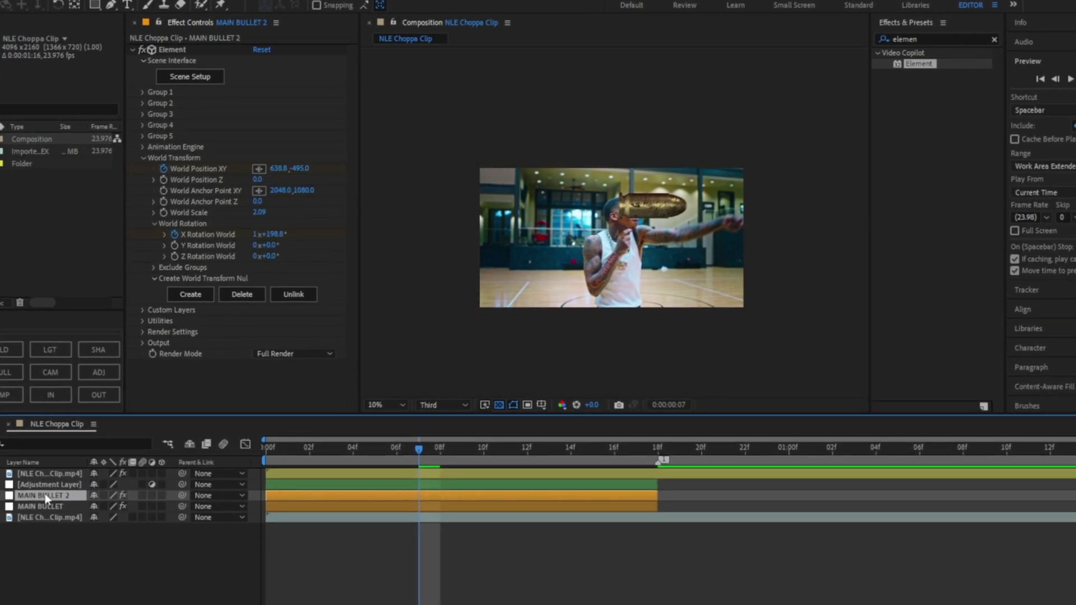
click(39, 506)
click(932, 39)
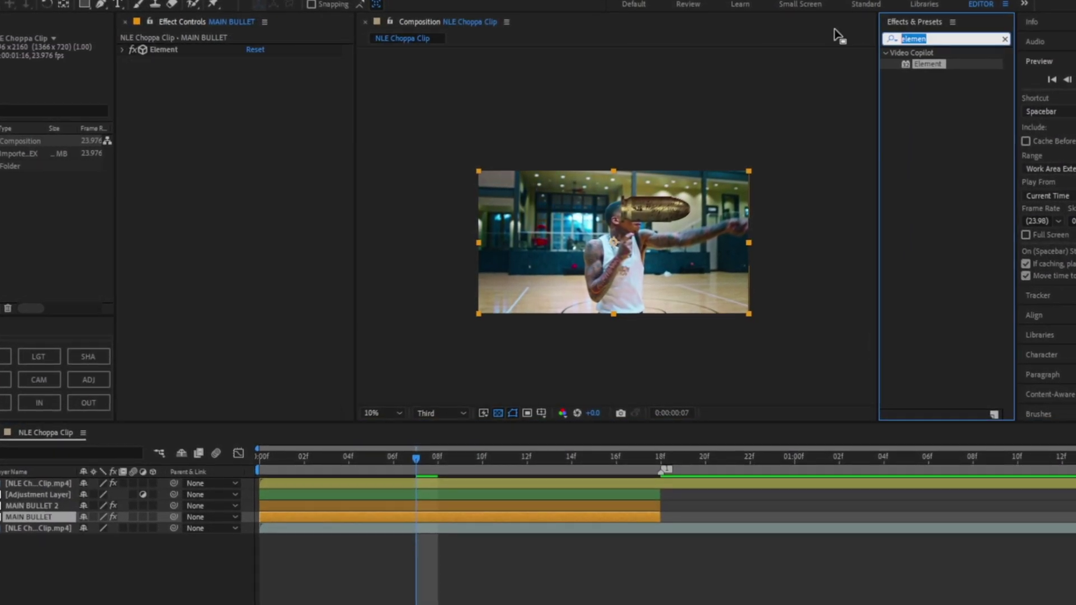
text(echo)
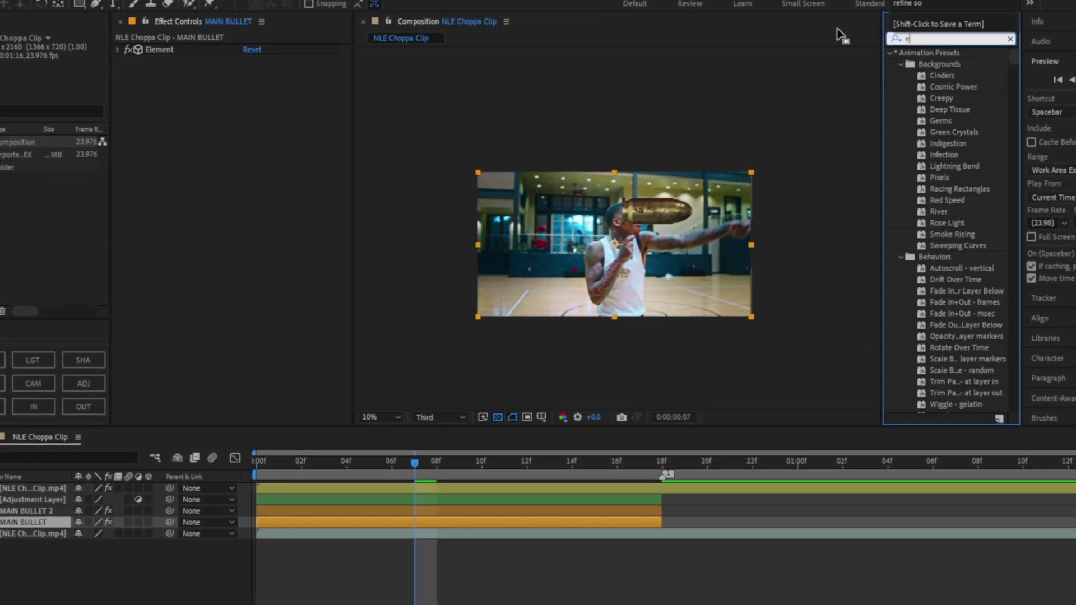
drag(930, 133, 414, 536)
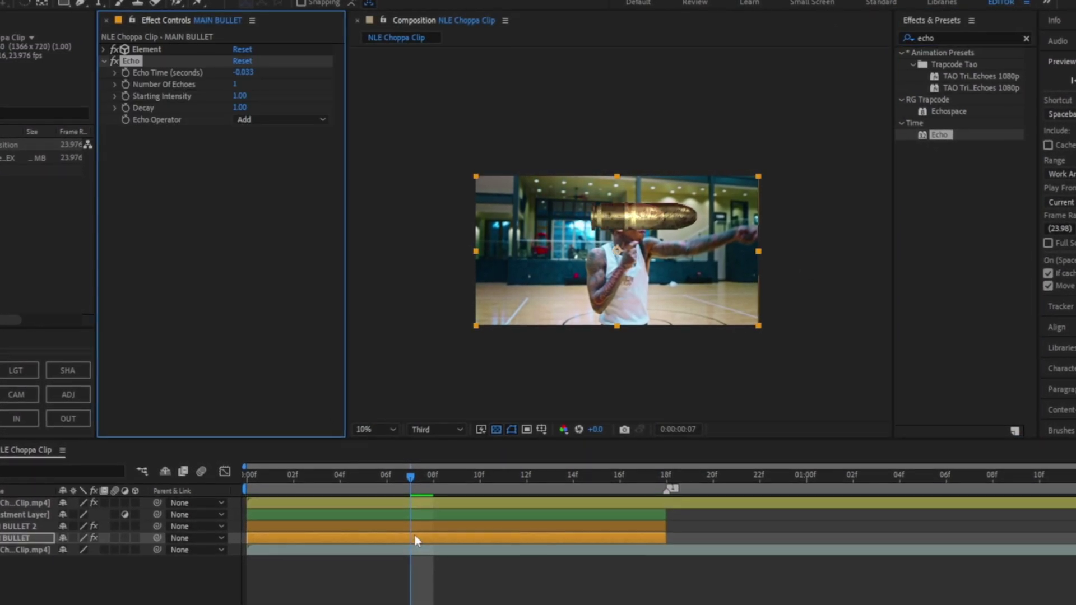
- Set Number Of Echoes to 9 and bring the full echo trail into view
scroll(690, 211, up, 3)
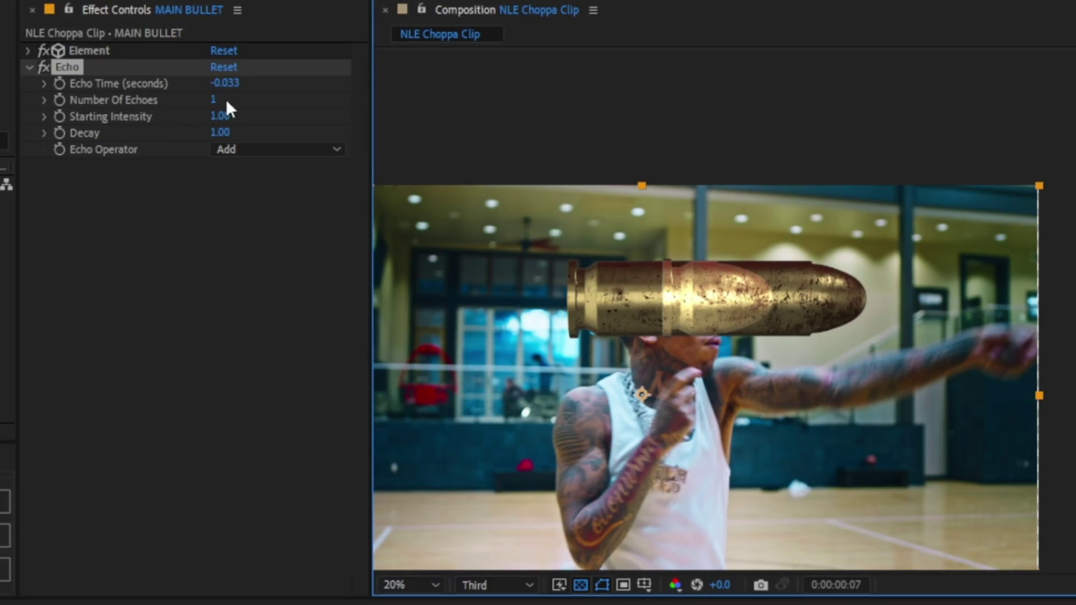
click(225, 99)
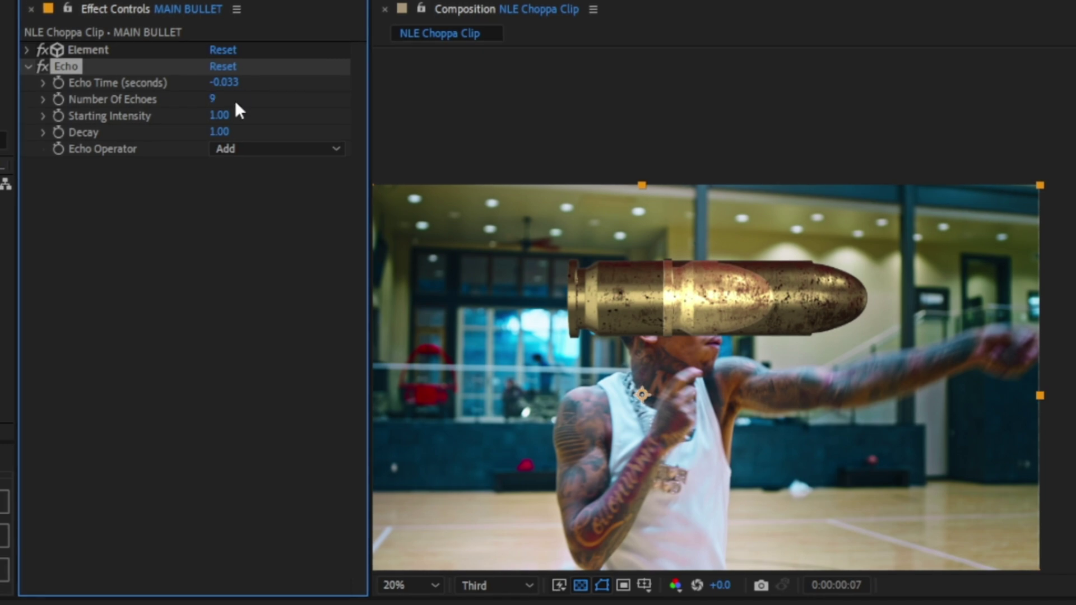
scroll(765, 398, down, 1)
drag(765, 399, 805, 396)
scroll(874, 365, up, 1)
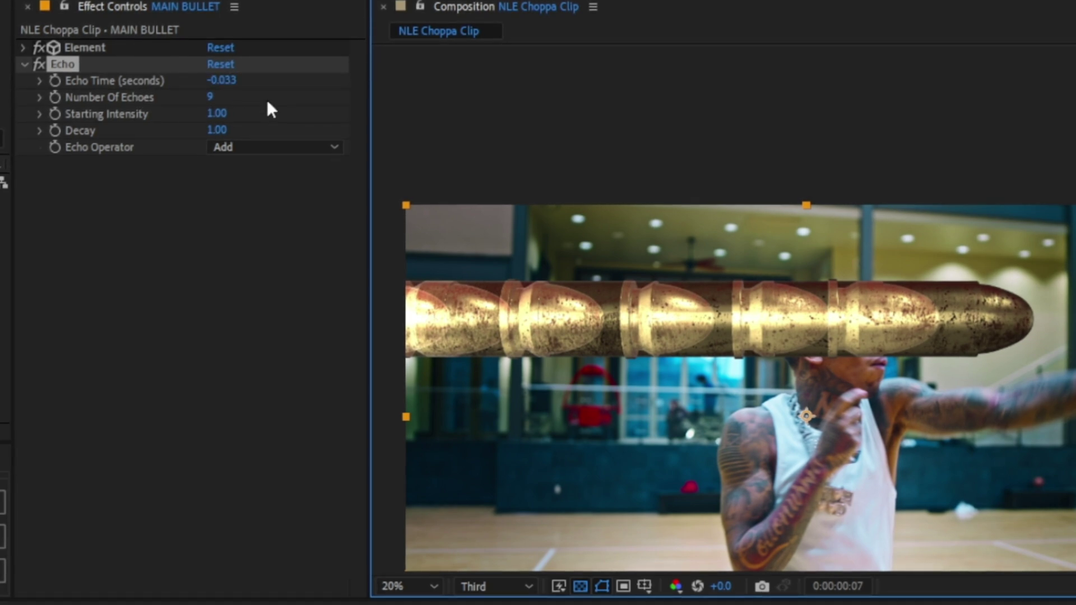
- Set MAIN BULLET's Echo Time to -0.010, then lengthen it to -0.015 seconds
click(226, 80)
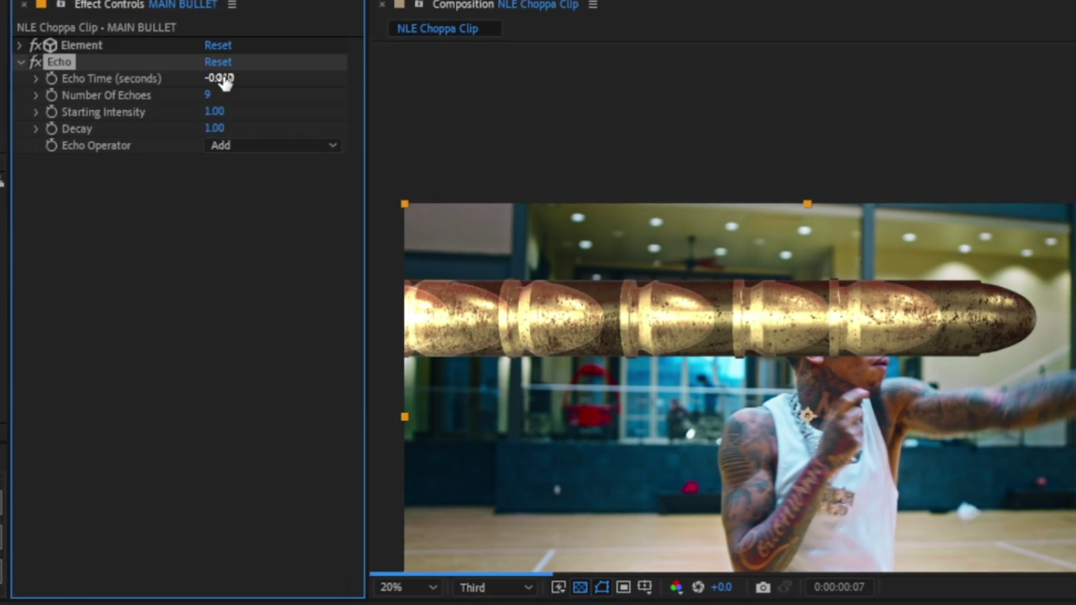
text(-0.010)
key(Return)
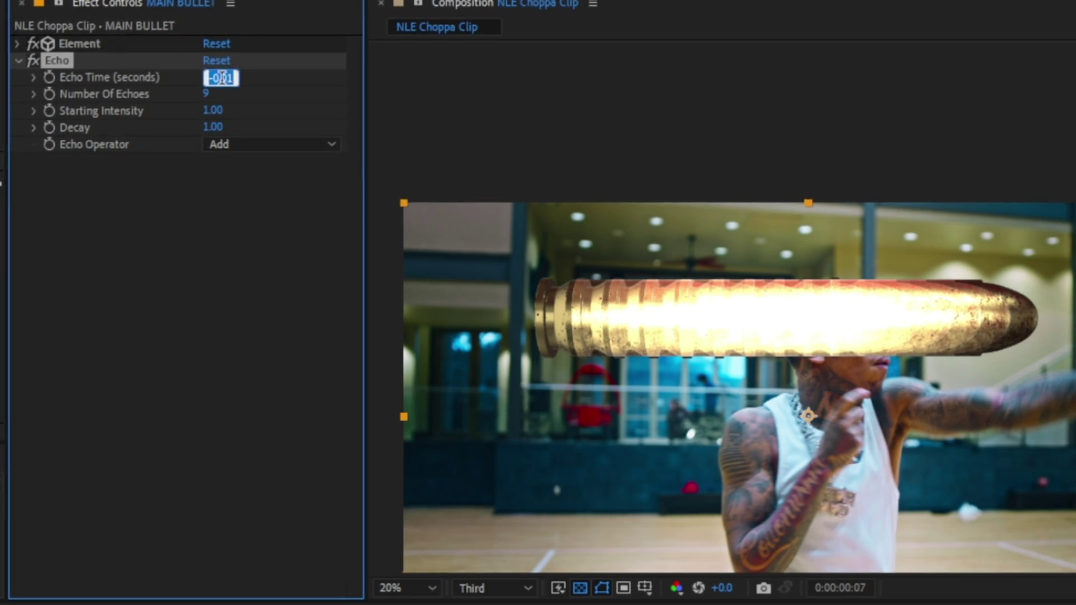
text(-)
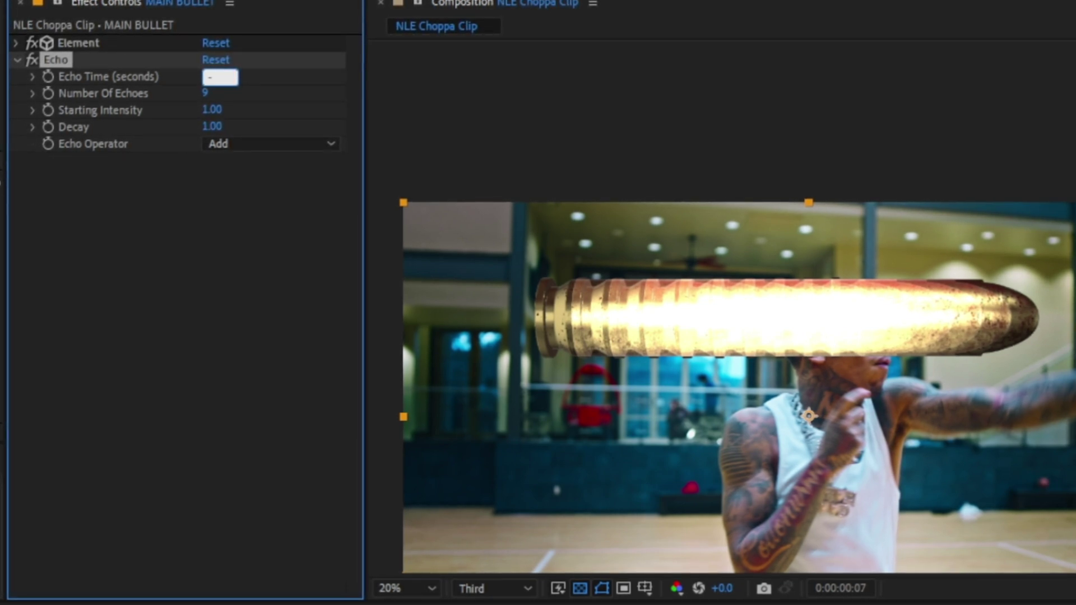
text(0.015)
key(Return)
drag(498, 328, 477, 325)
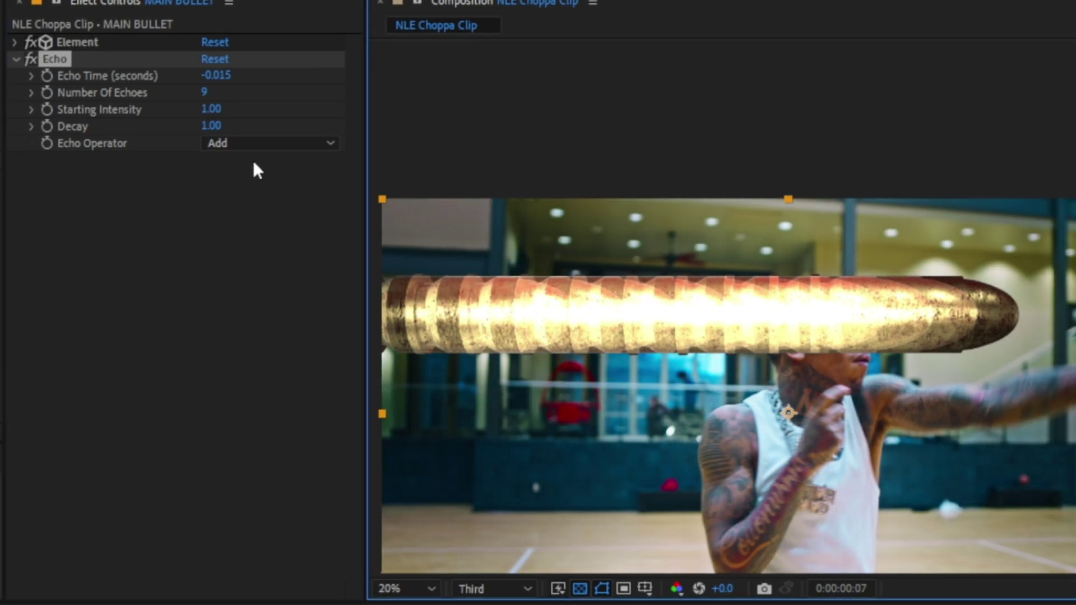
- Lower the Echo decay to 0.80 and check the trail in the viewer
click(211, 125)
text(0.8)
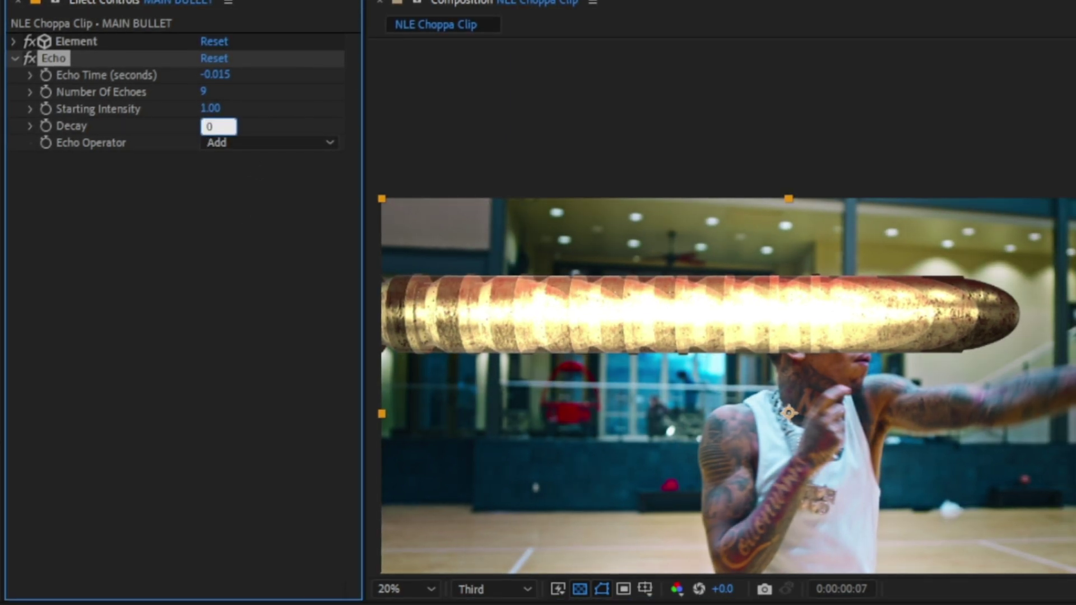
key(Return)
drag(672, 343, 779, 340)
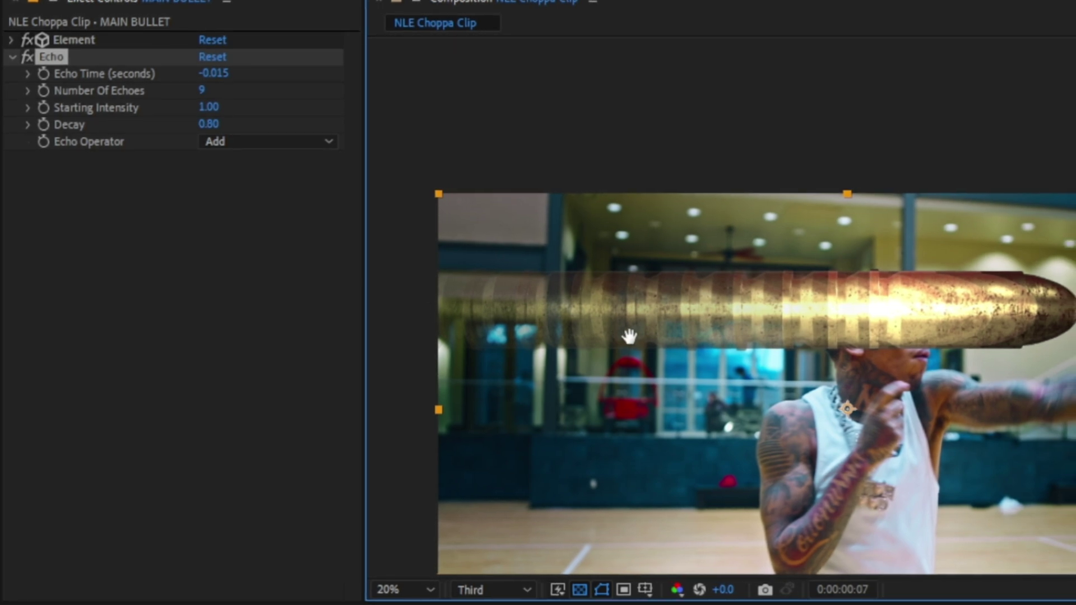
drag(624, 336, 548, 347)
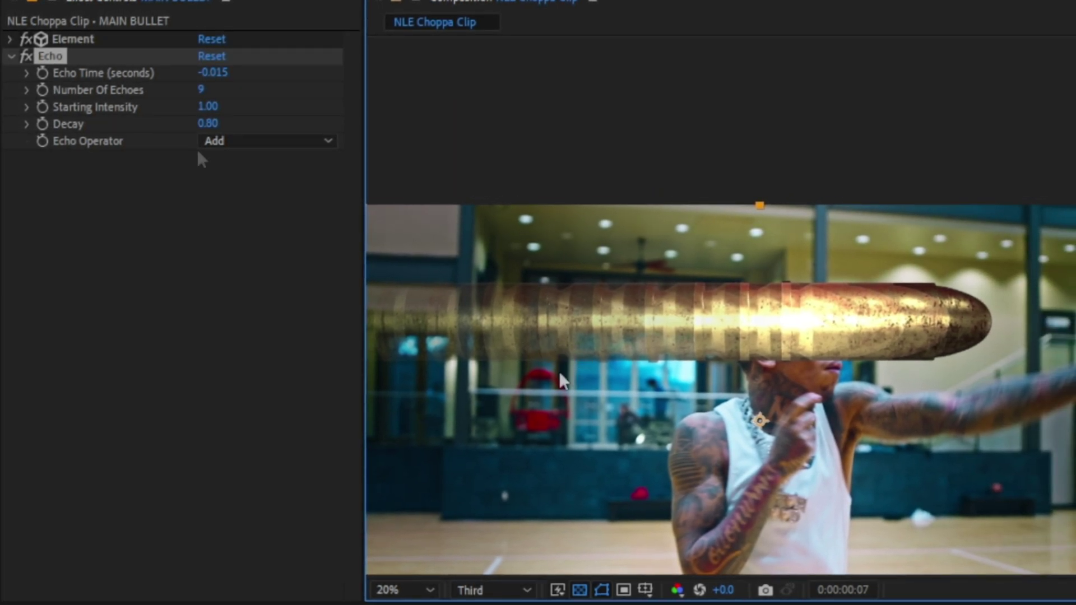
- Try the Composite In Front and Composite In Back echo operators, then return to Add
click(264, 142)
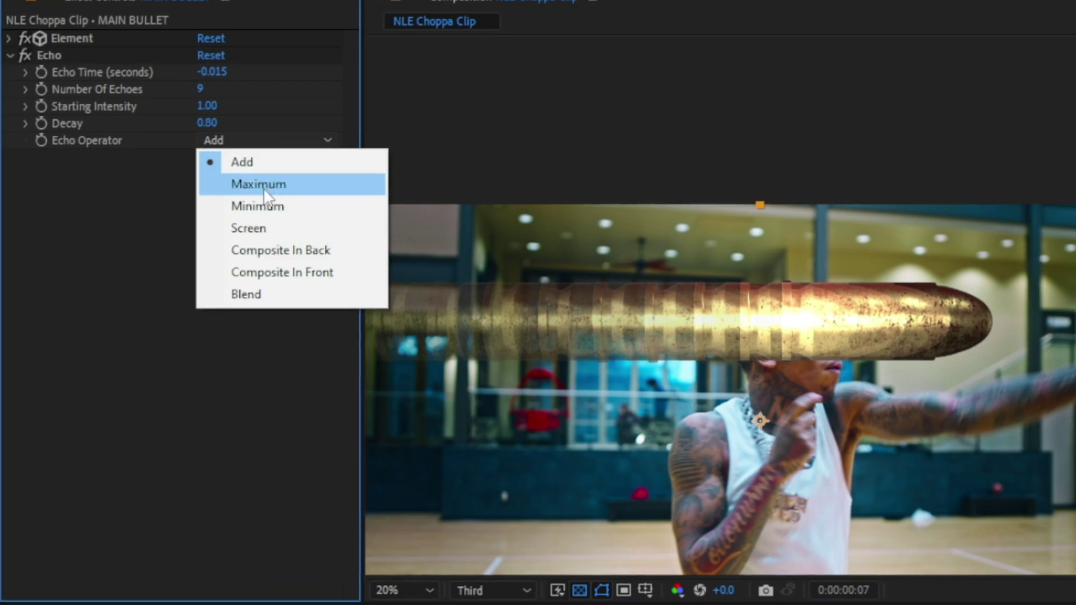
click(286, 271)
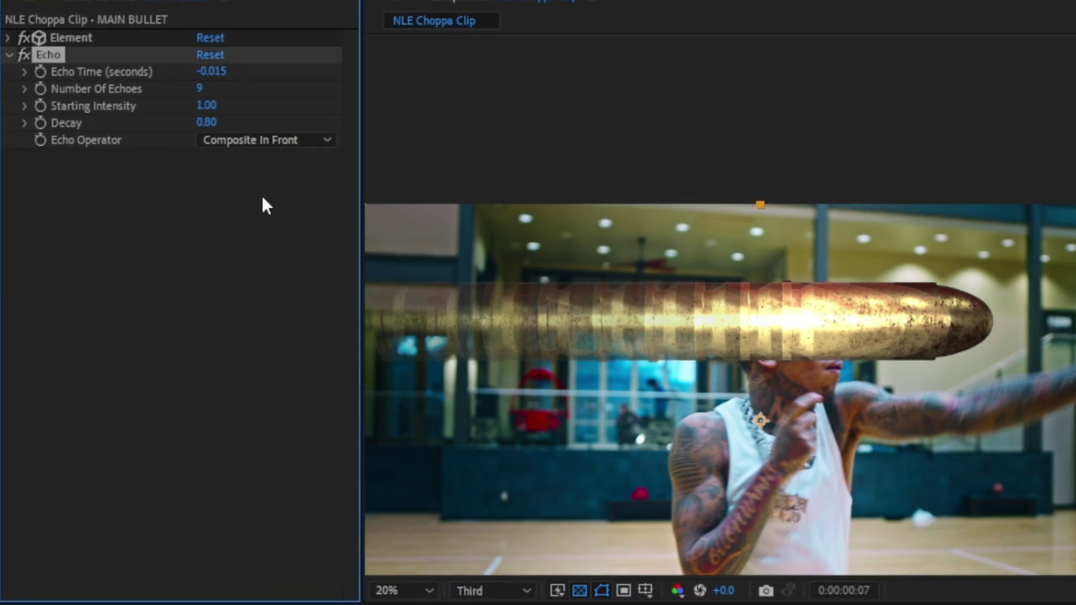
click(269, 140)
click(291, 250)
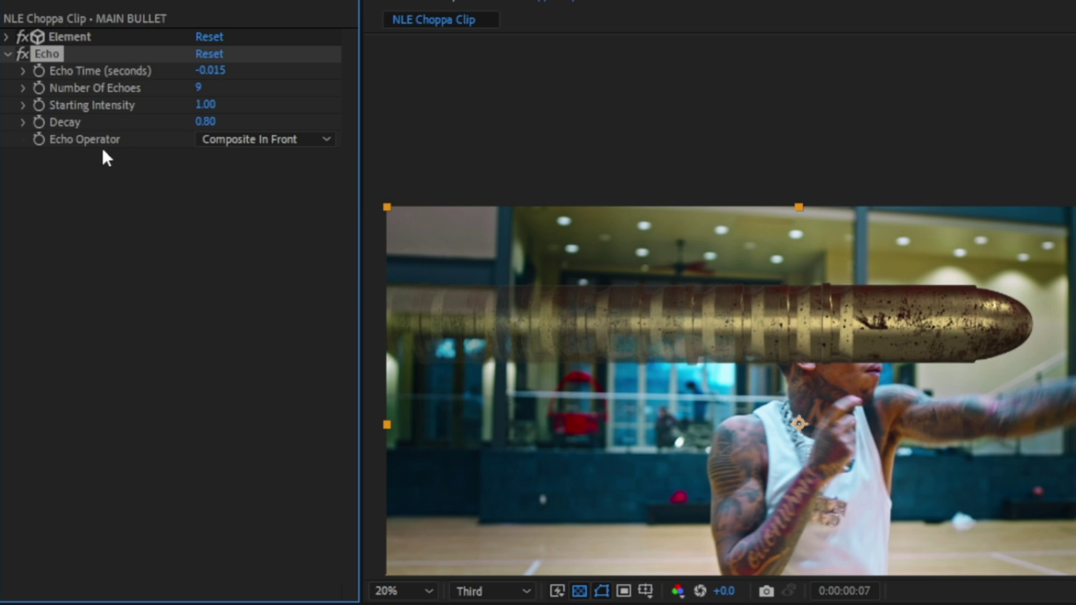
click(260, 140)
click(255, 161)
click(7, 54)
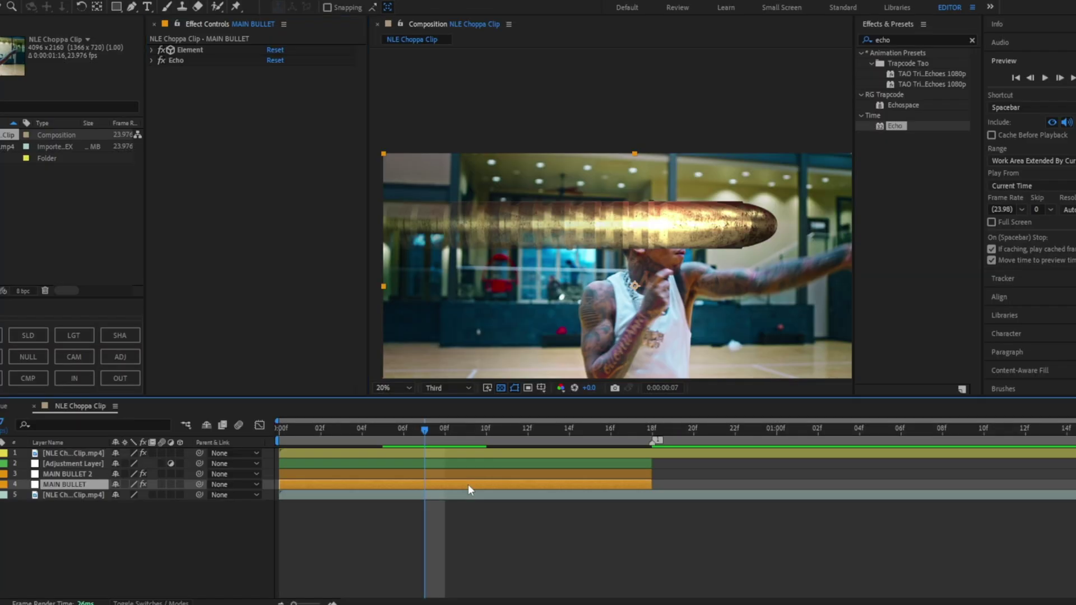
- Pre-compose MAIN BULLET as 'ECHO BULLET' with Move all attributes selected
right_click(468, 484)
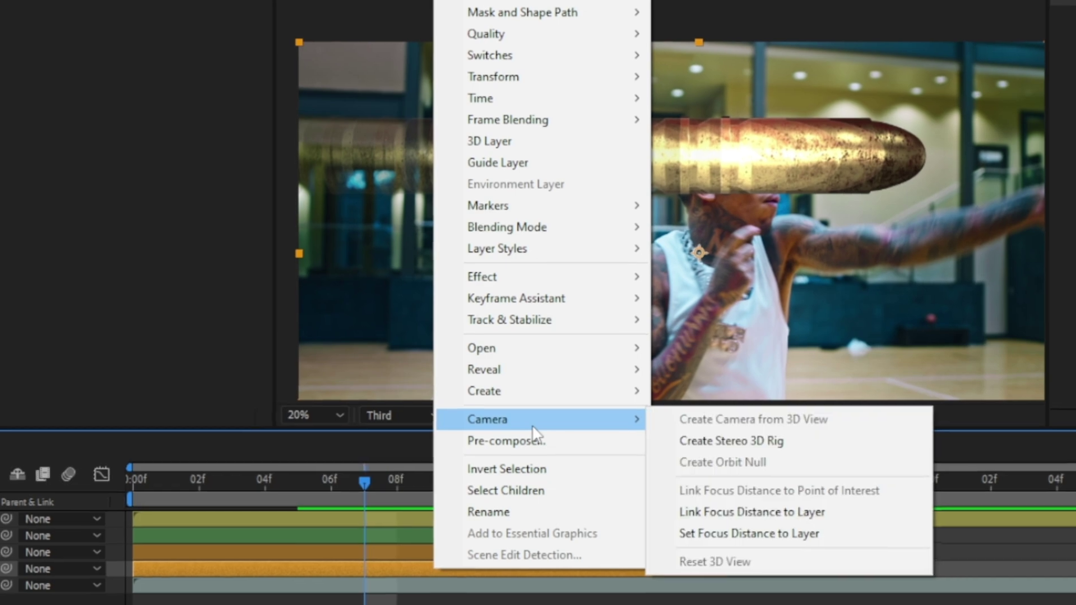
click(521, 434)
text(ECHO BULLET)
click(378, 308)
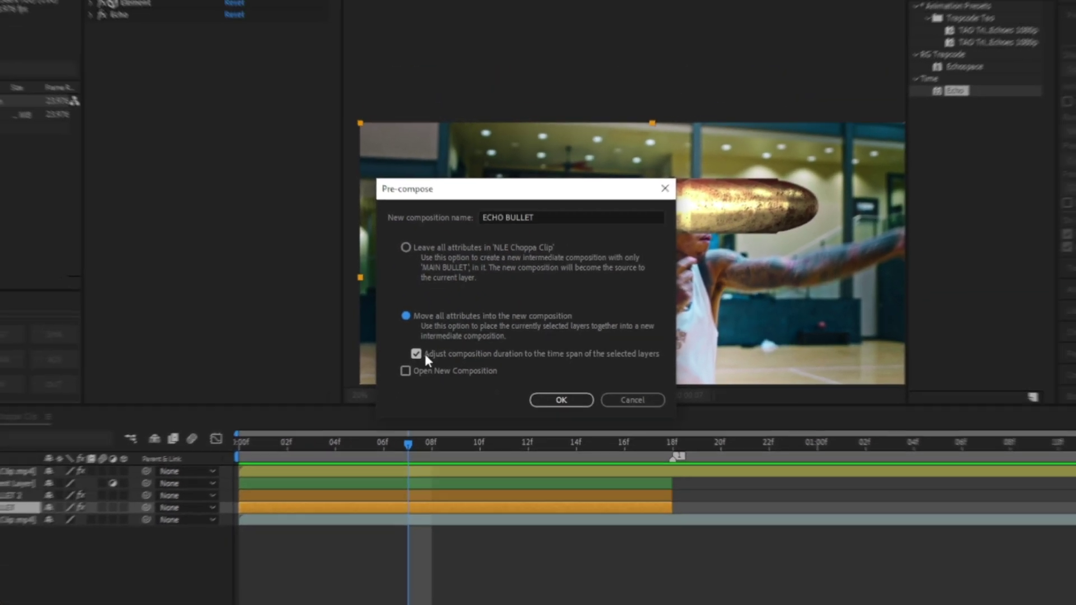
key(Return)
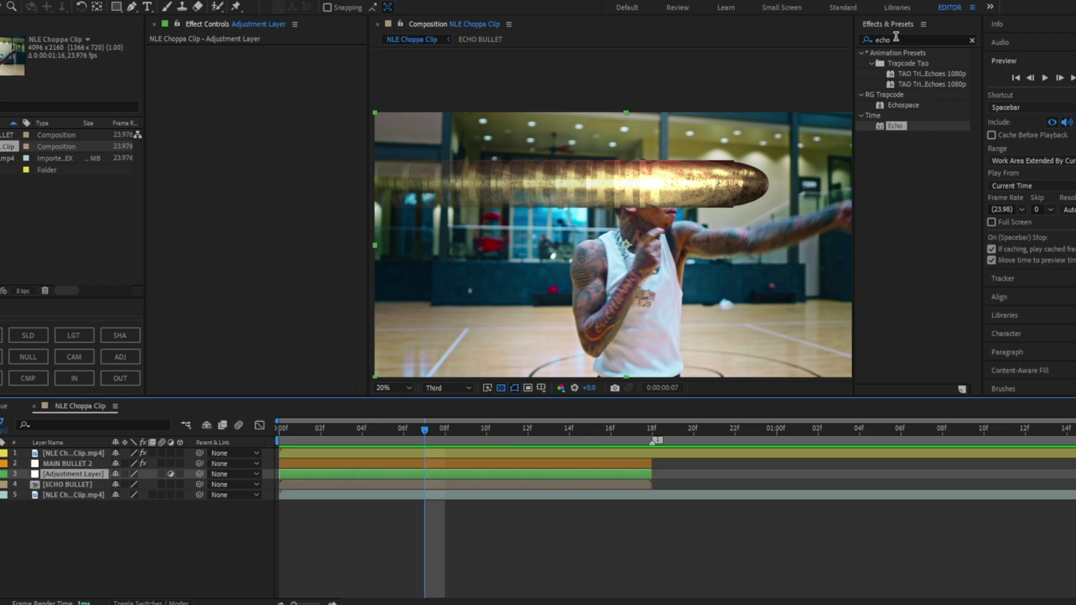
- Apply S_DistortChroma to the Adjustment Layer with ECHO BULLET as both Lens and Matte layer
click(896, 38)
text(distort)
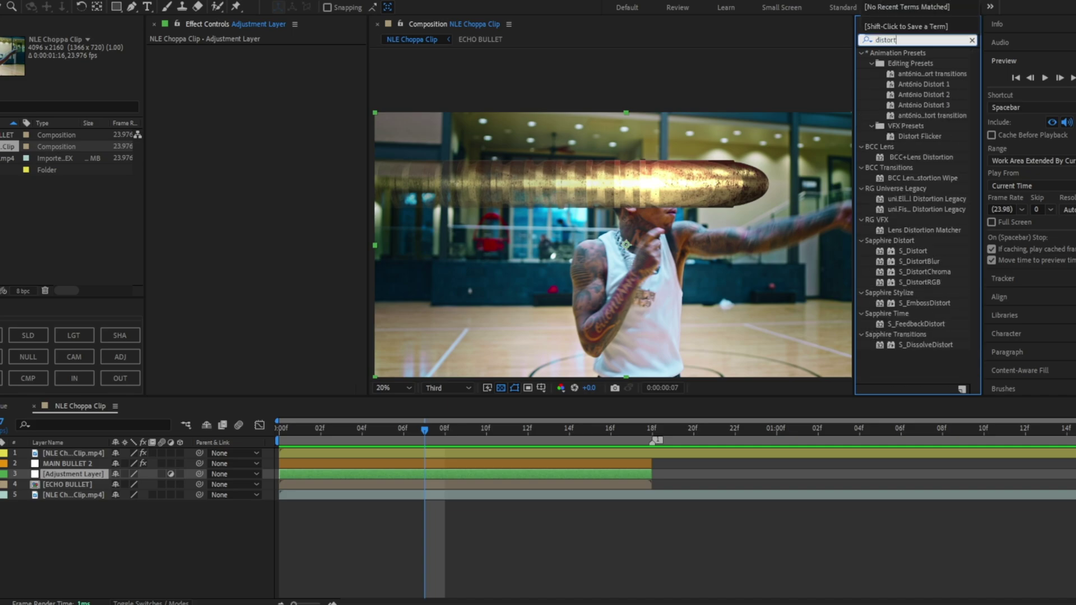
drag(928, 272, 424, 474)
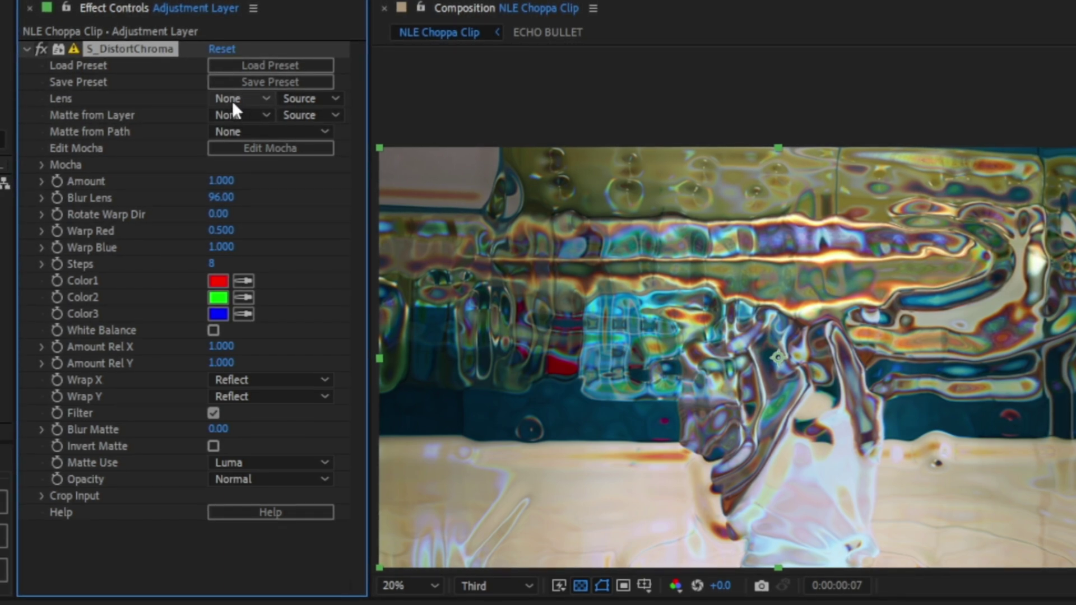
click(233, 115)
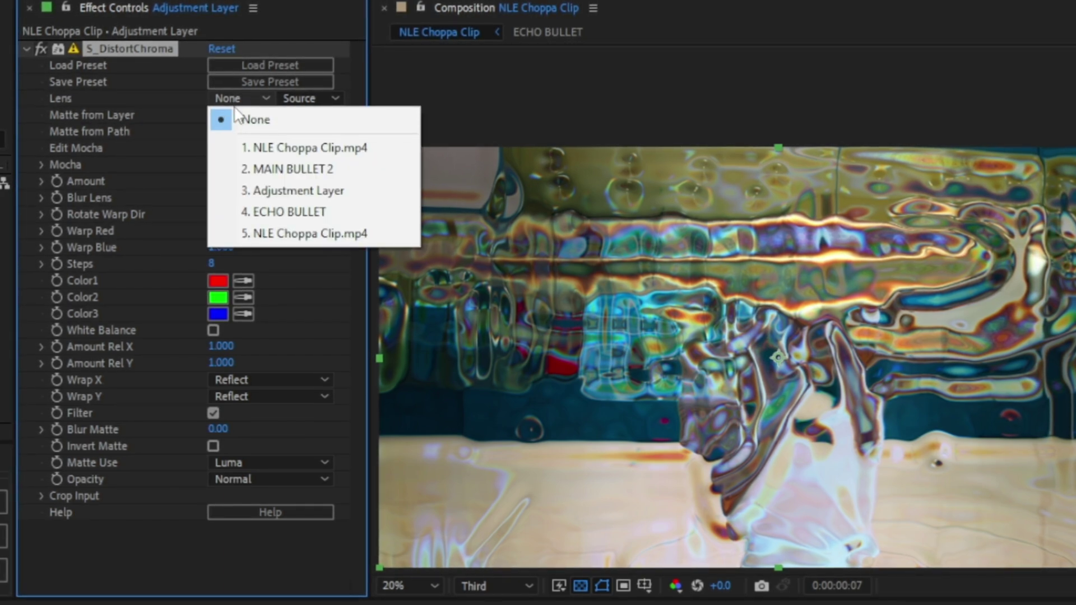
click(288, 212)
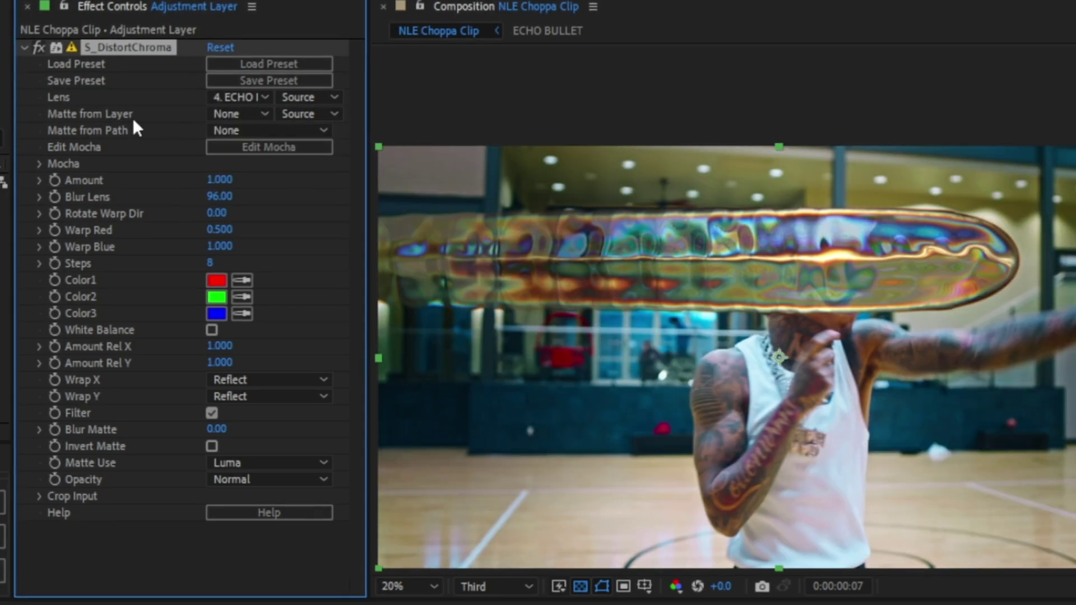
click(224, 115)
click(252, 226)
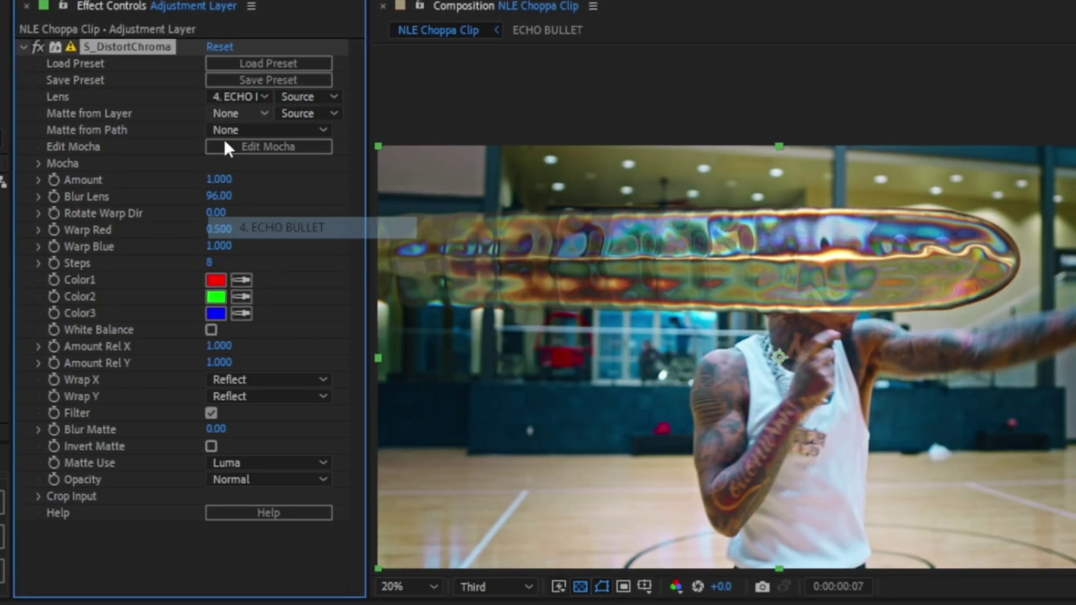
- Base both the matte and lens sources on Effects & Masks
click(305, 113)
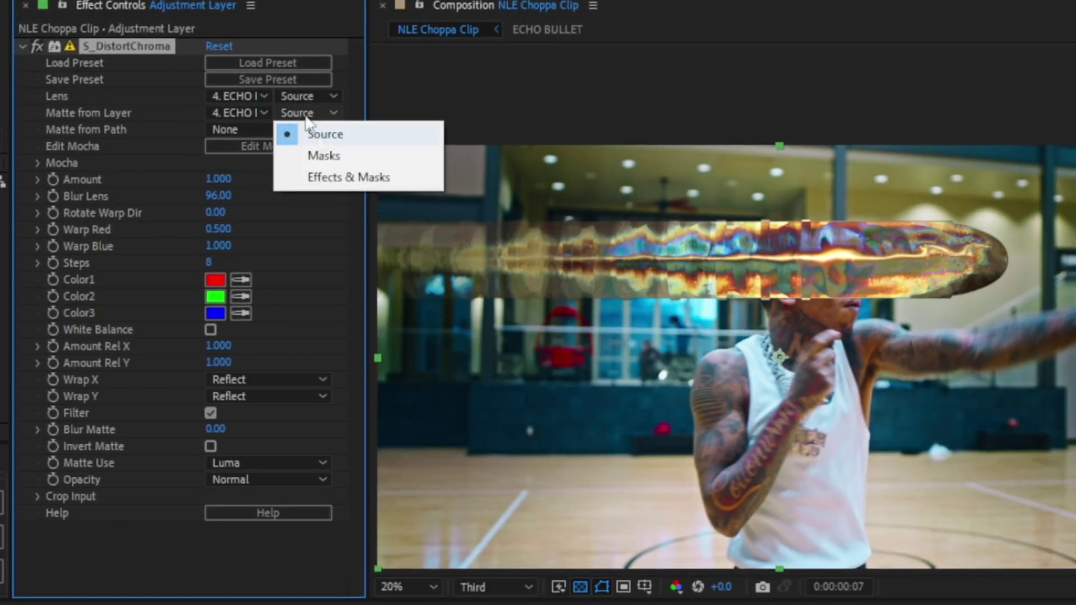
click(335, 176)
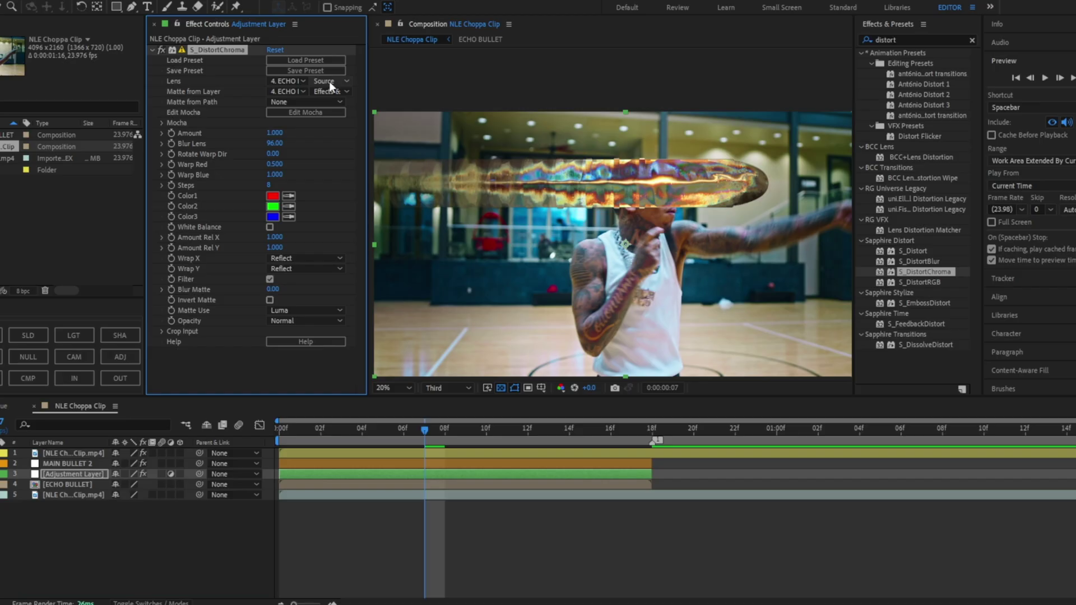
click(305, 97)
click(335, 158)
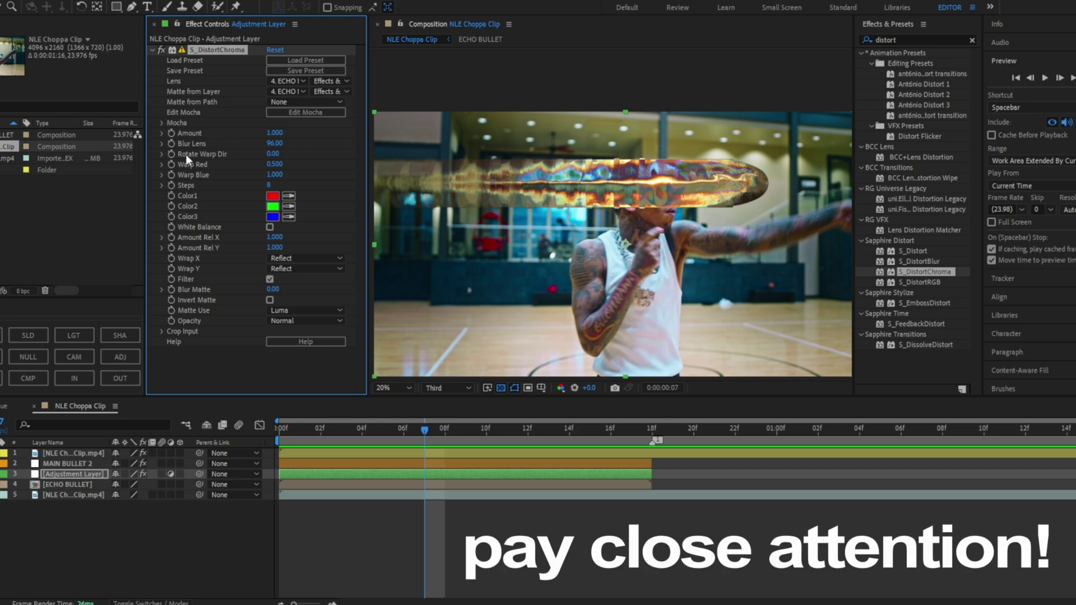
- Set distortion Amount to 0.1 and Blur Lens to 7, then fine-tune Amount to about 0.110
click(273, 133)
text(0.1)
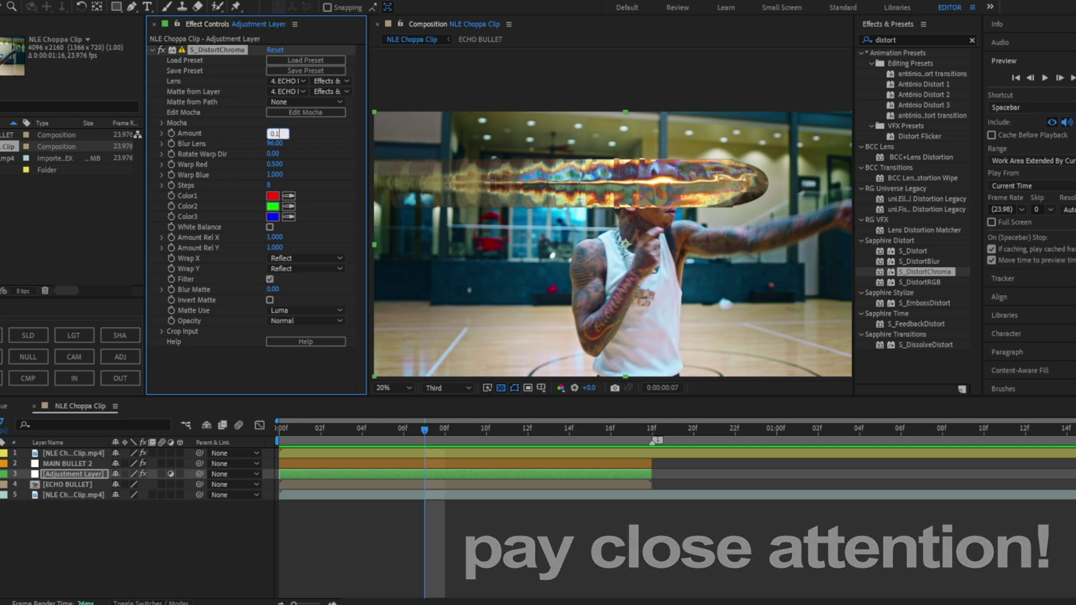
key(Tab)
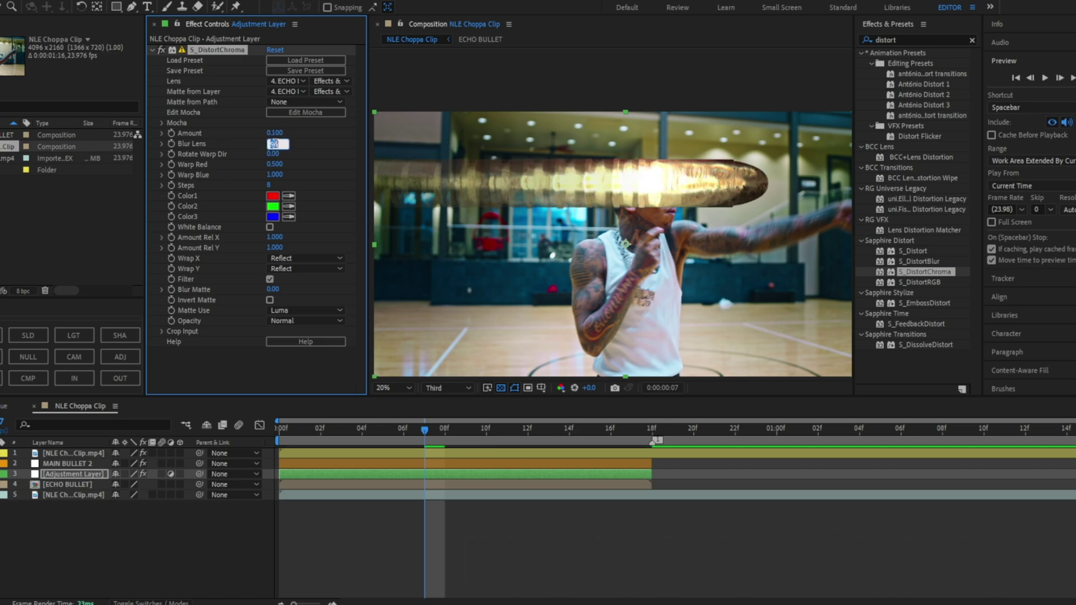
text(7)
key(Return)
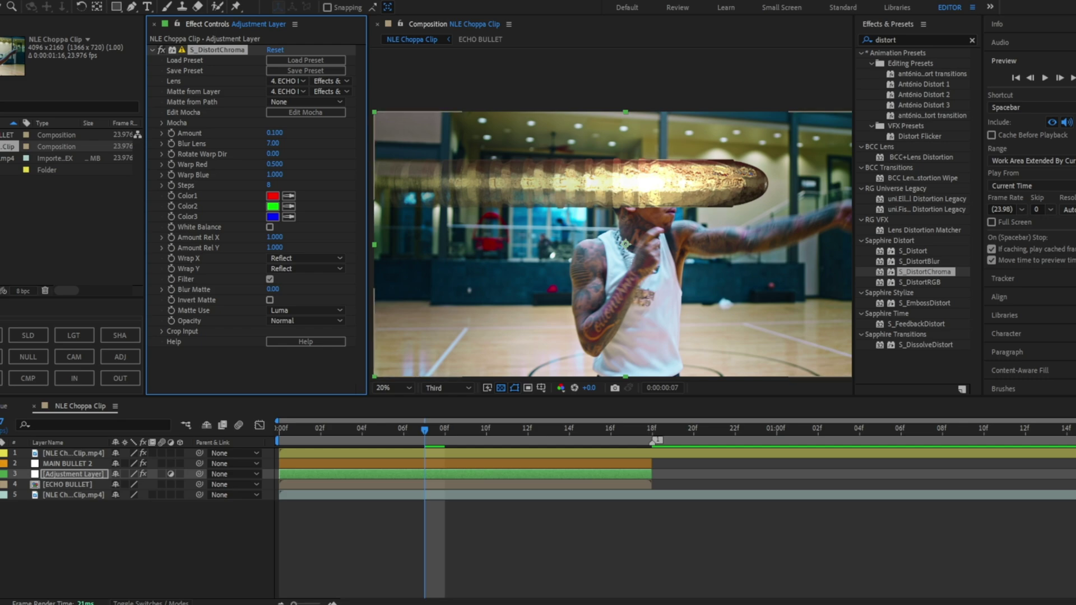
key(ctrl+Down)
key(ctrl+Up)
scroll(657, 205, up, 2)
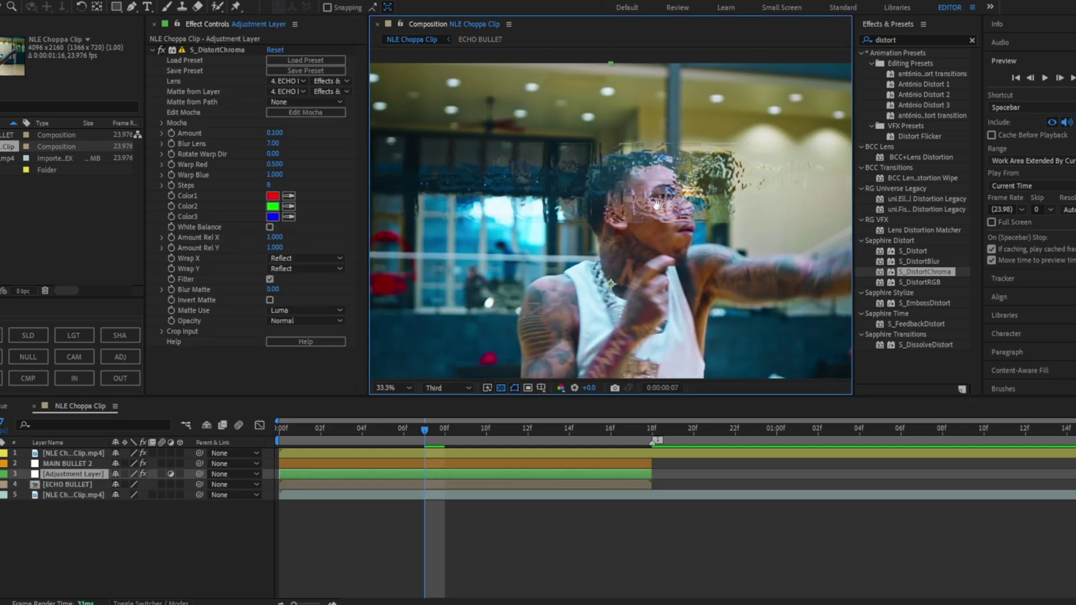
scroll(657, 205, down, 1)
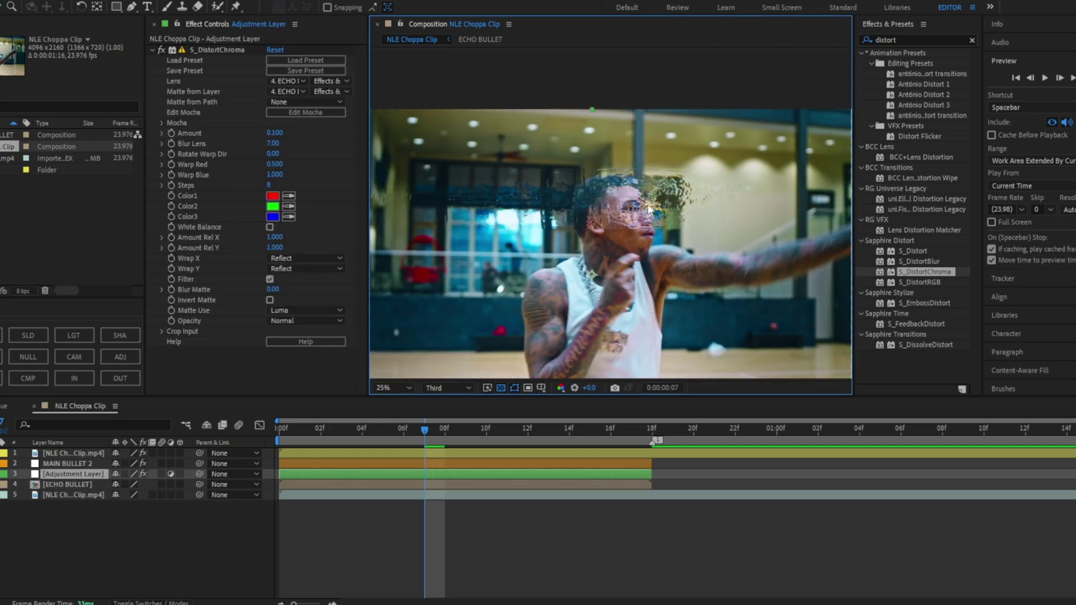
drag(275, 132, 284, 142)
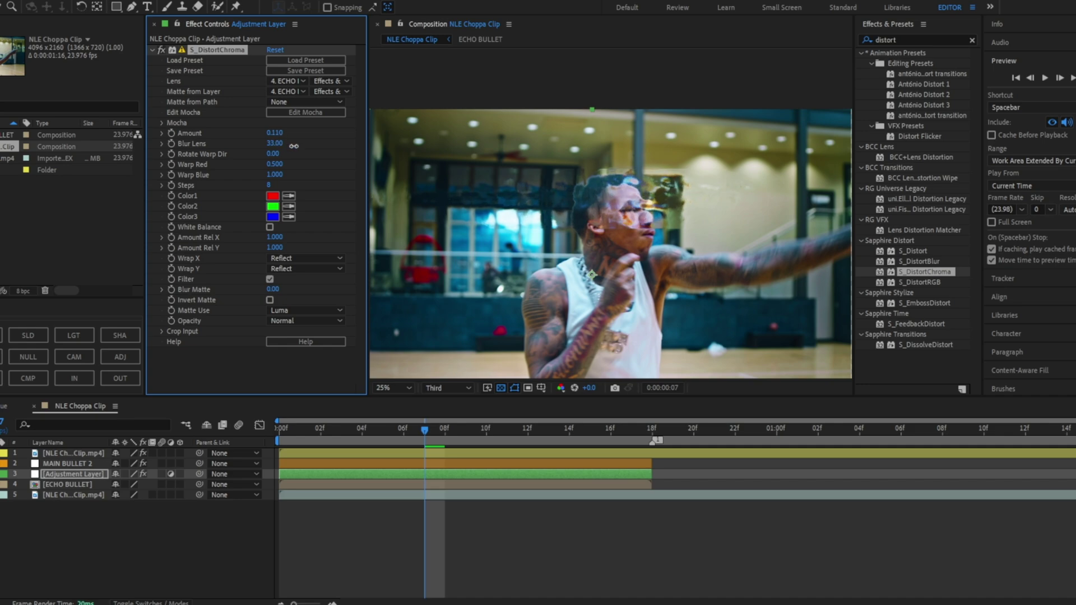
drag(412, 445, 507, 389)
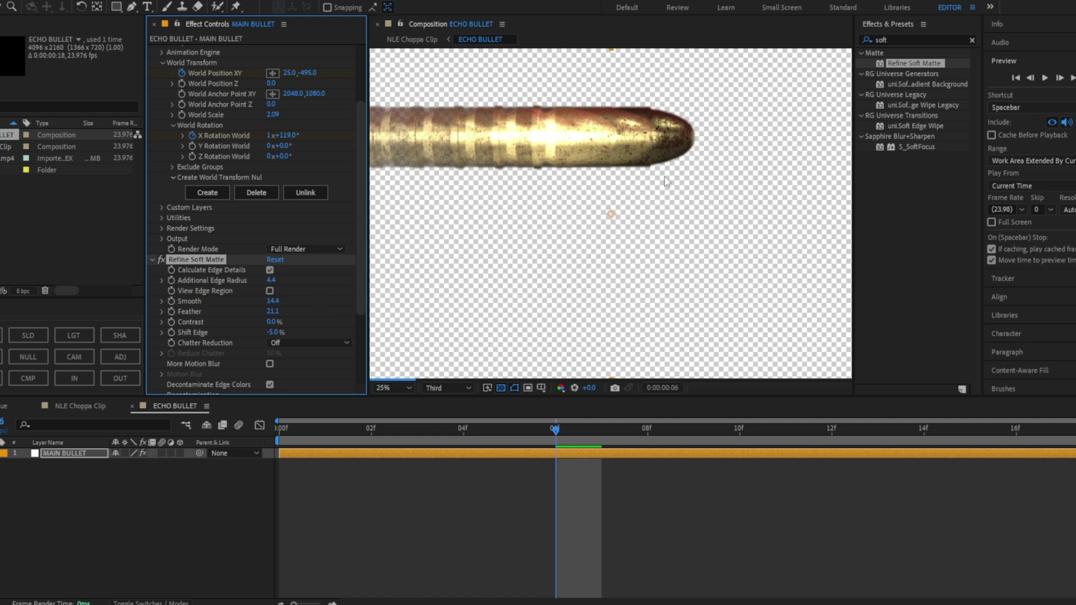
- In the NLE Choppa Clip comp, zoom and pan across the performer's face to inspect the distortion
click(76, 404)
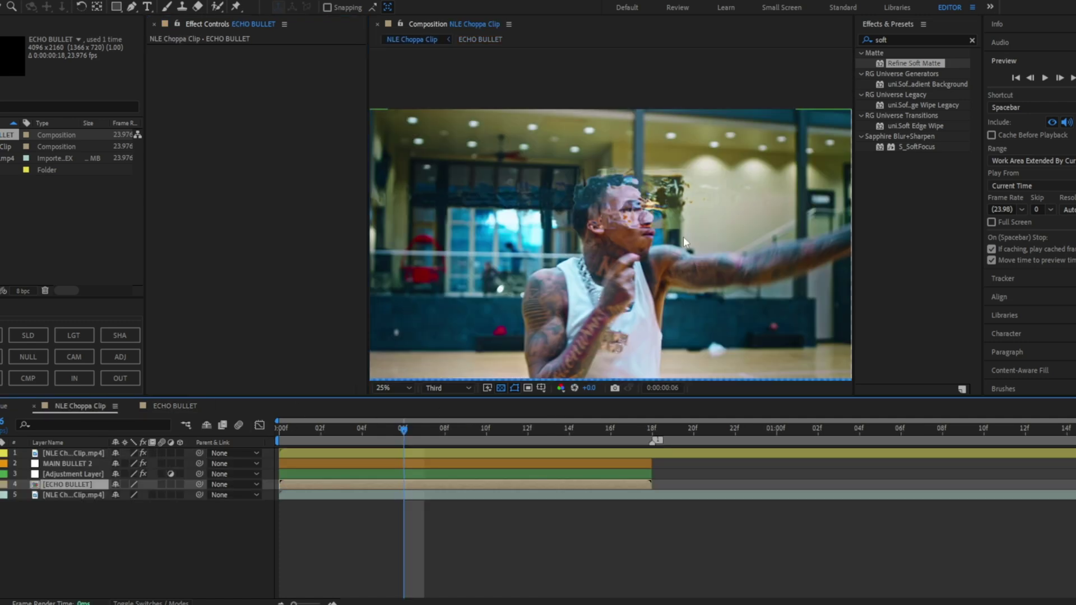
scroll(684, 235, up, 2)
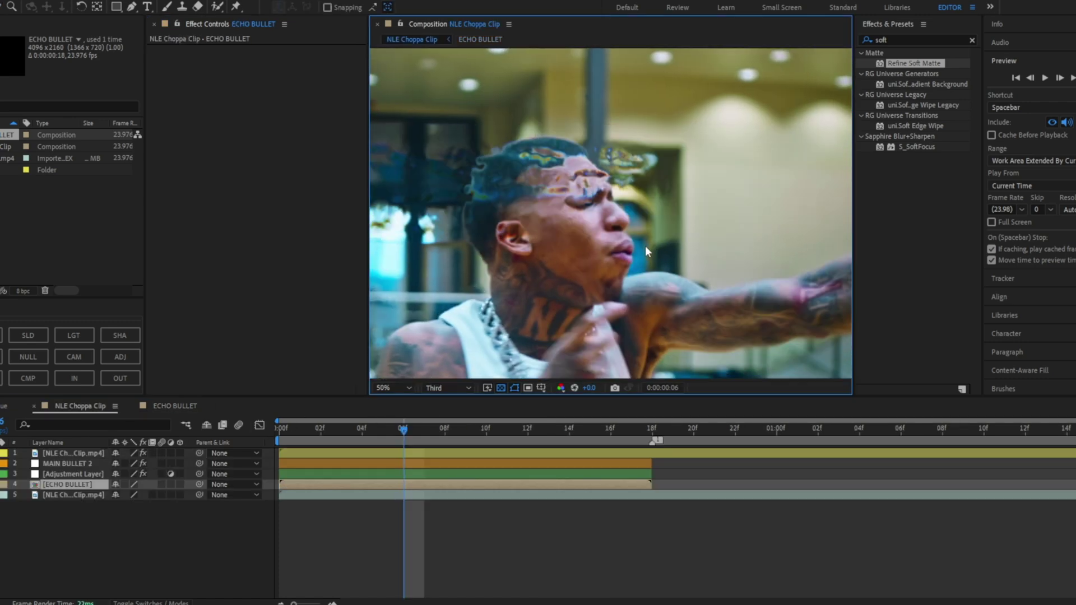
drag(584, 234, 652, 235)
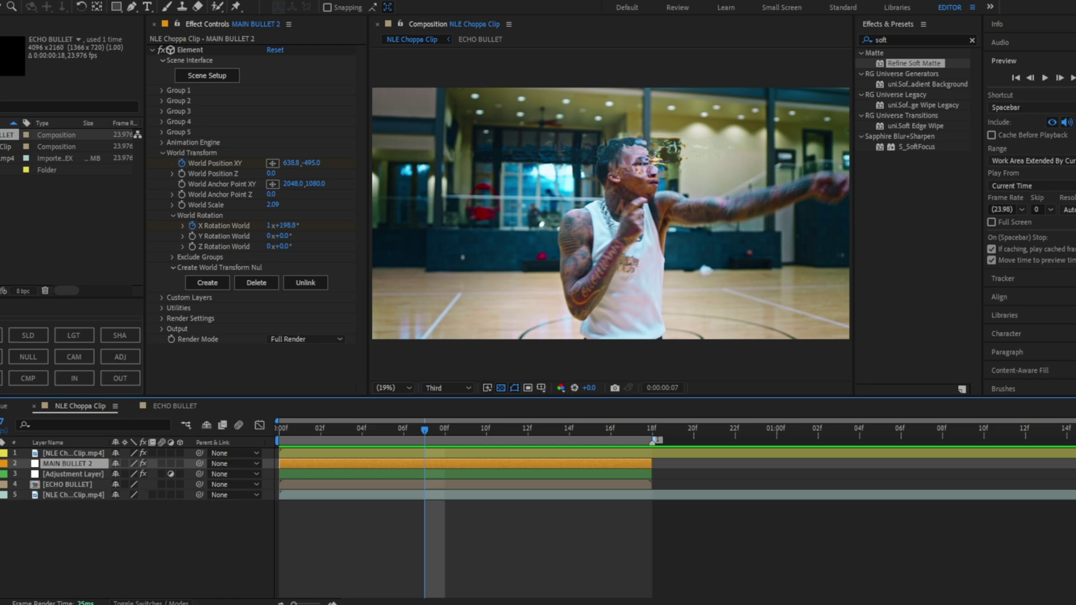
- Scrub the timeline, reveal MAIN BULLET 2's keyframed properties with U, and preview playback
mouse_move(428, 445)
mouse_down()
mouse_move(400, 432)
mouse_move(445, 430)
mouse_move(361, 429)
mouse_move(432, 422)
mouse_move(405, 453)
mouse_move(523, 431)
mouse_move(365, 437)
mouse_move(444, 439)
mouse_up()
key(u)
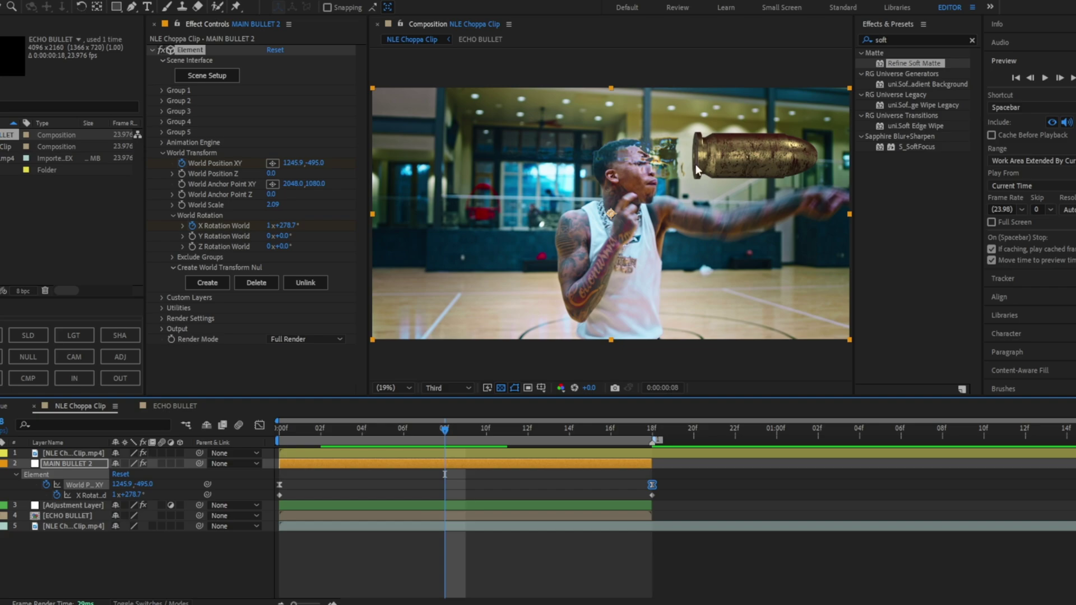
key(space)
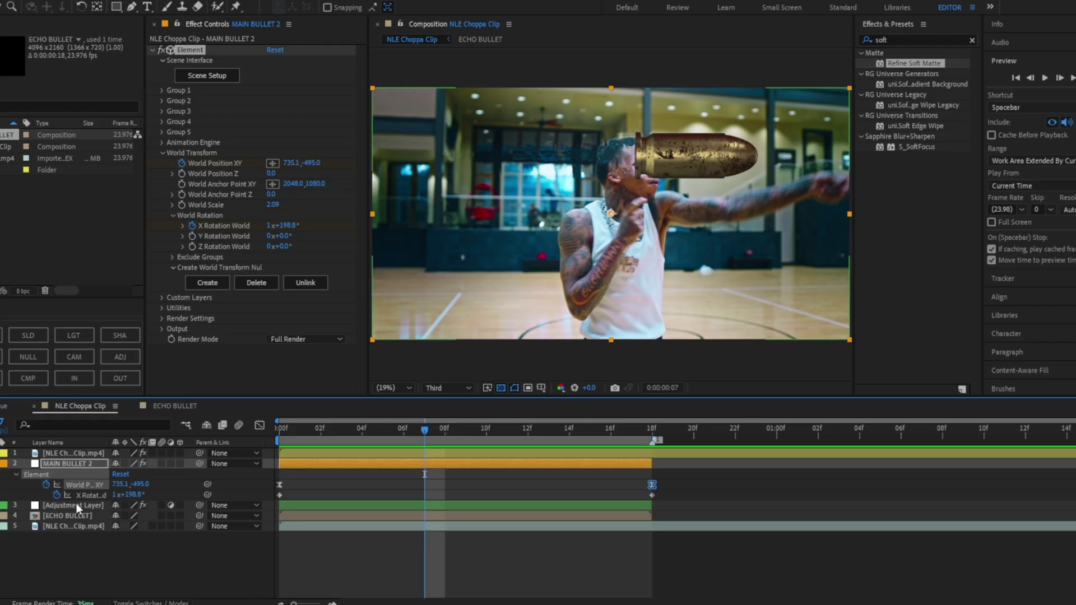
- Select the Adjustment Layer, collapse S_DistortChroma, and search effects for 's_'
click(73, 505)
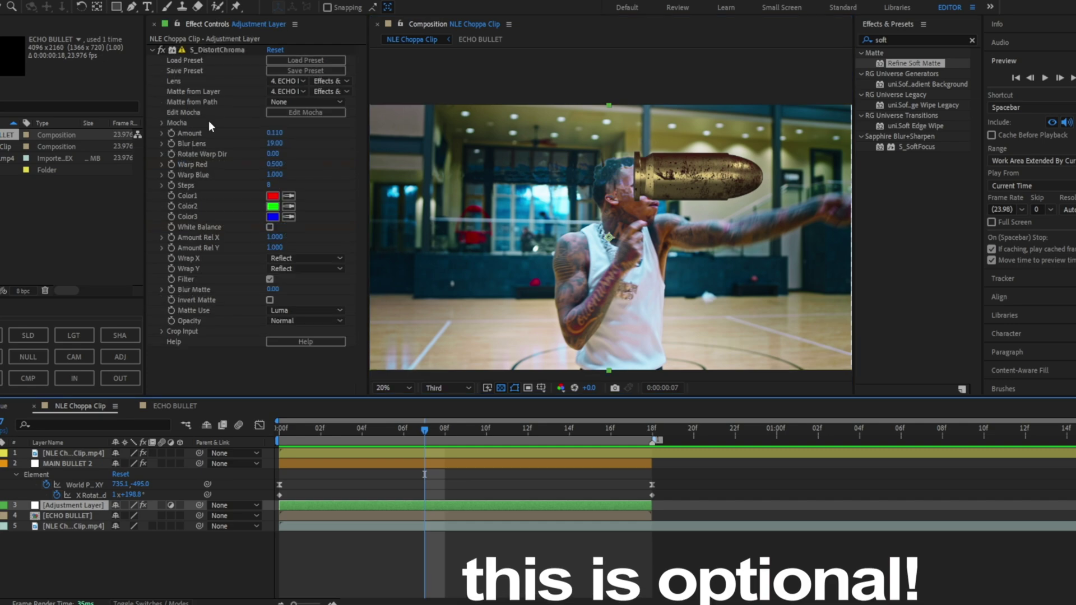
click(152, 50)
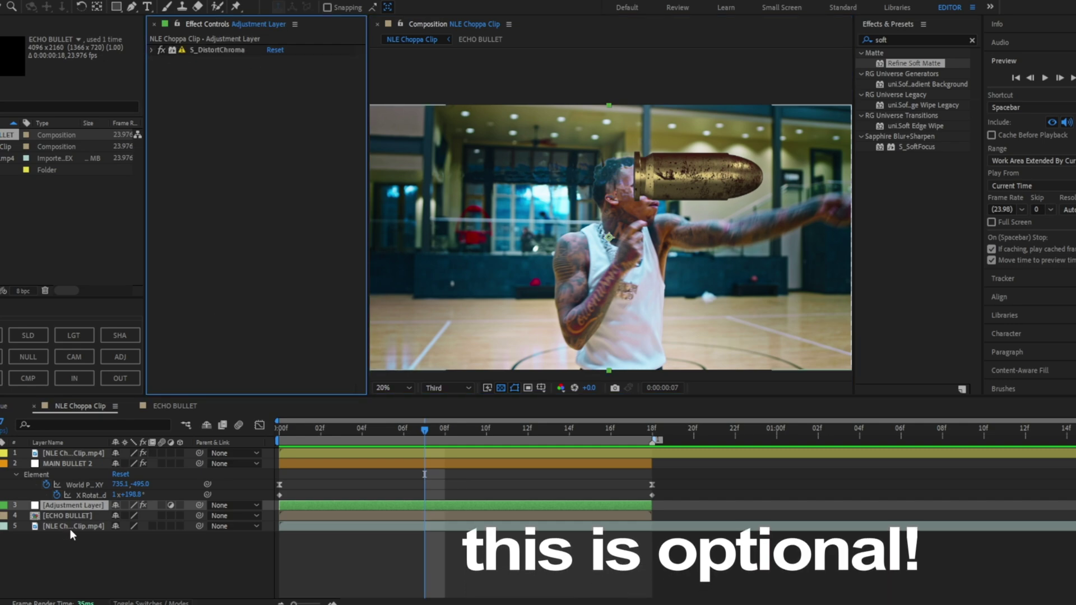
click(946, 39)
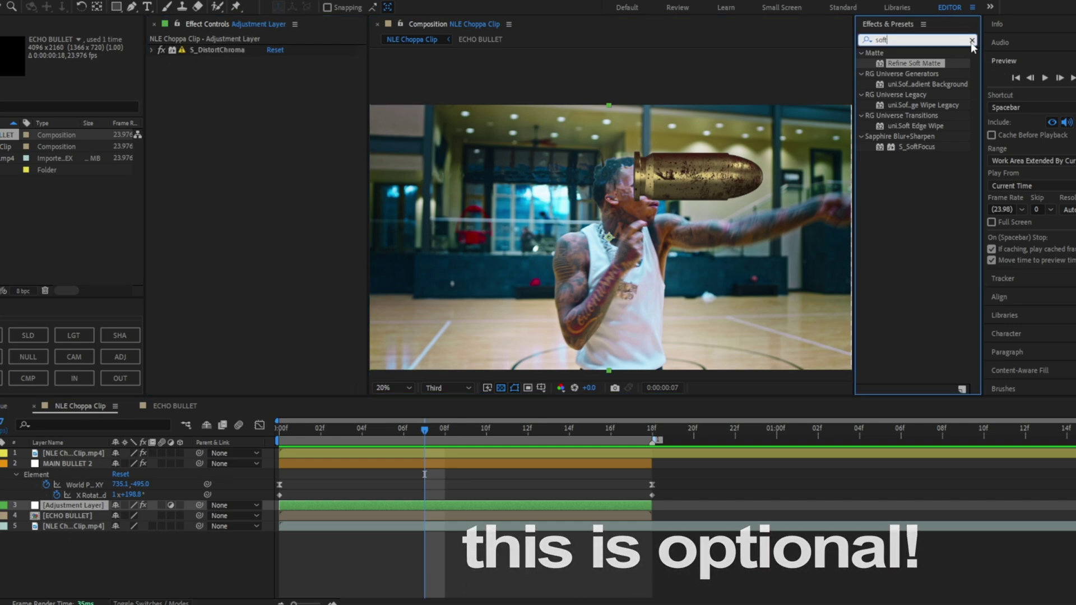
key(BackSpace)
click(153, 50)
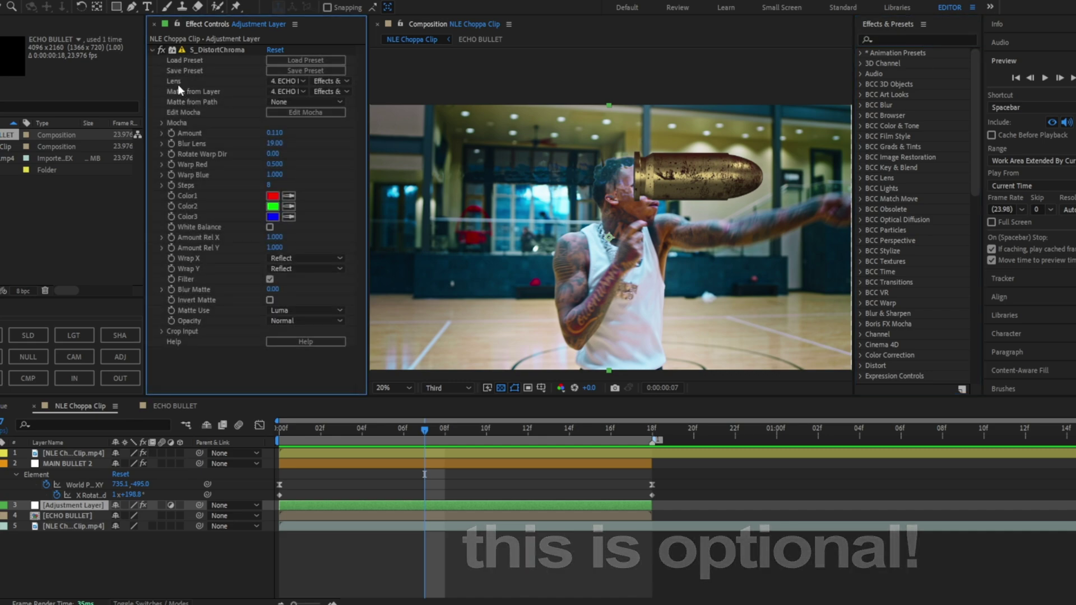
click(152, 49)
click(915, 183)
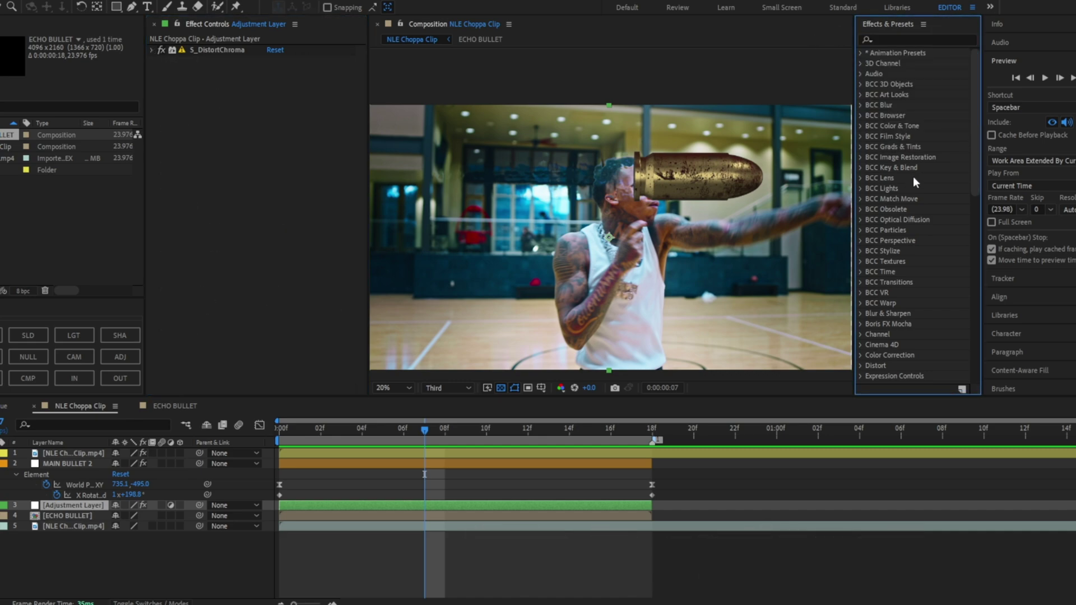
click(892, 41)
text(s)
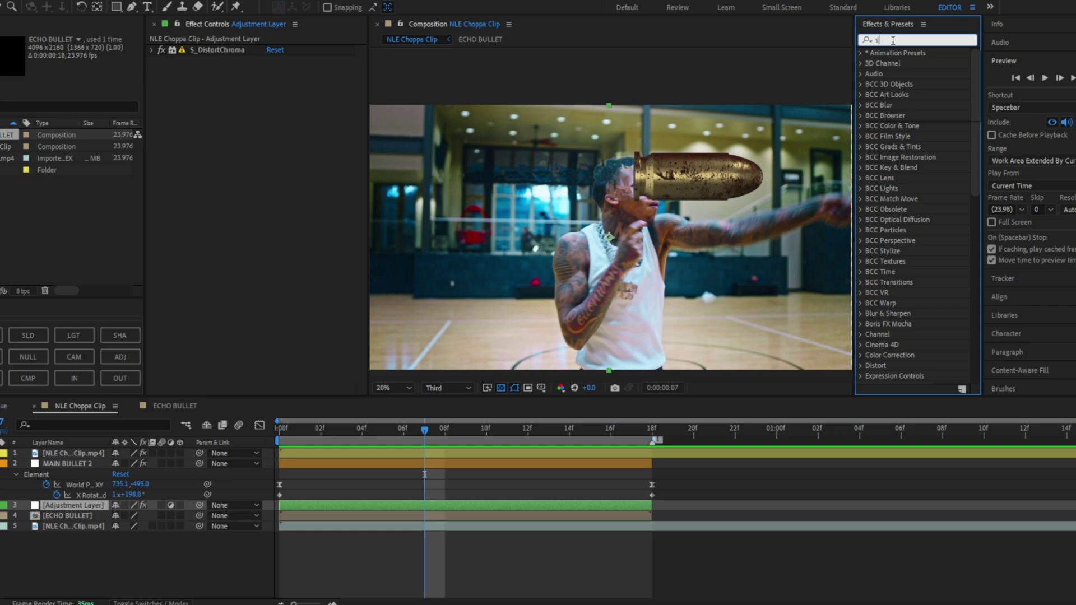
text(_)
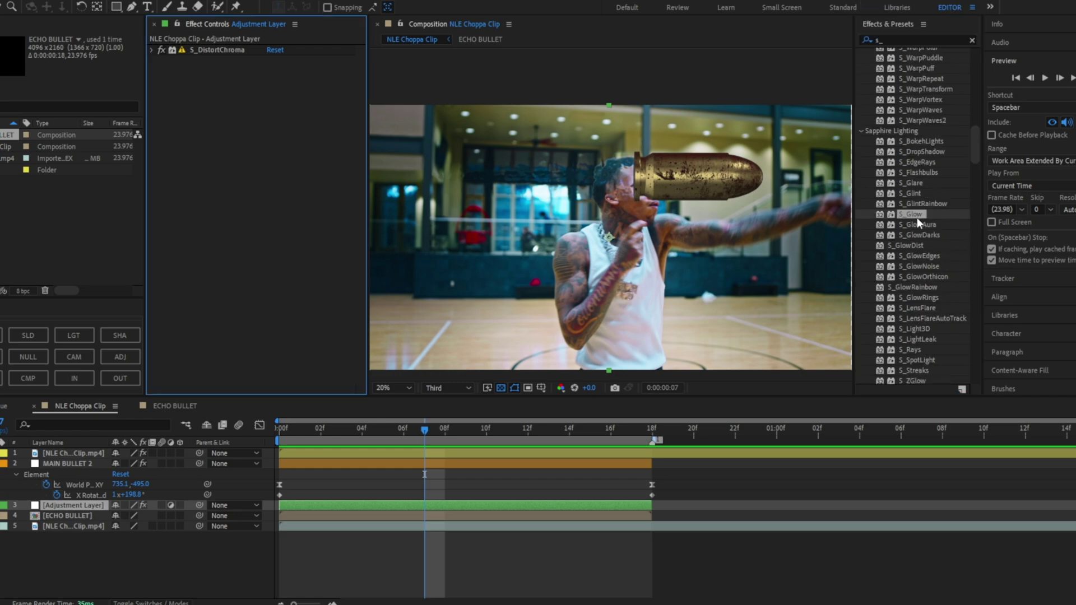
scroll(919, 221, up, 20)
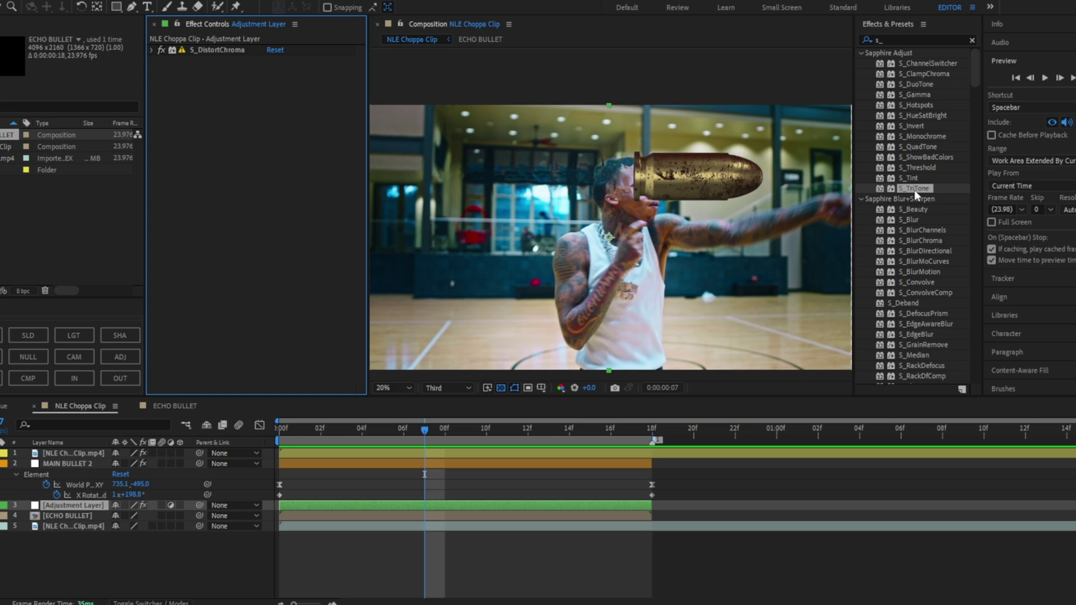
- Apply S_TriTone with ECHO BULLET as its mask layer, then preview and check frame 07f
drag(913, 190, 276, 136)
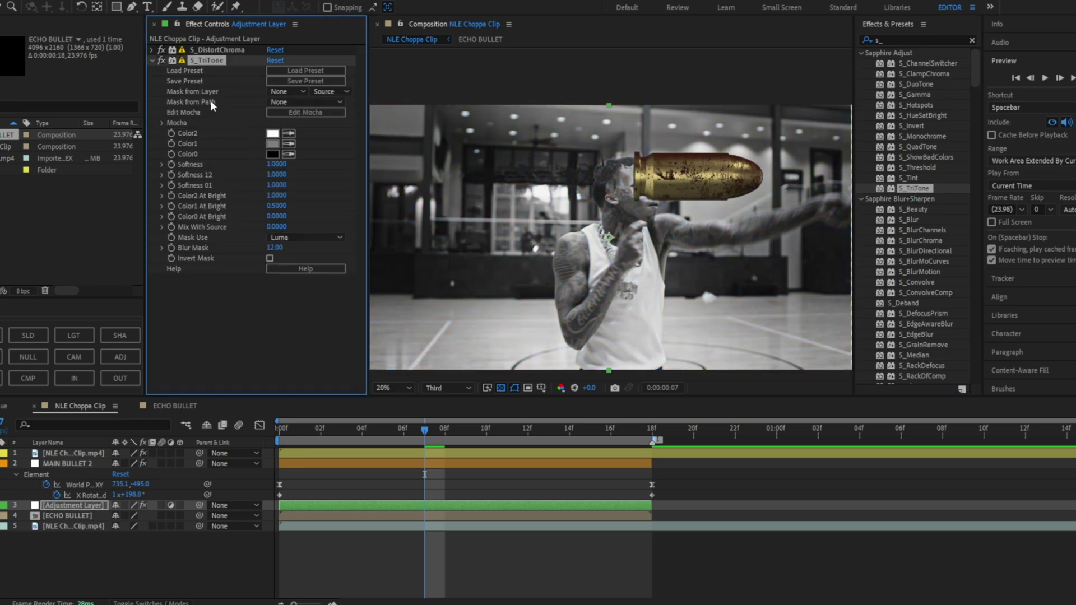
click(276, 92)
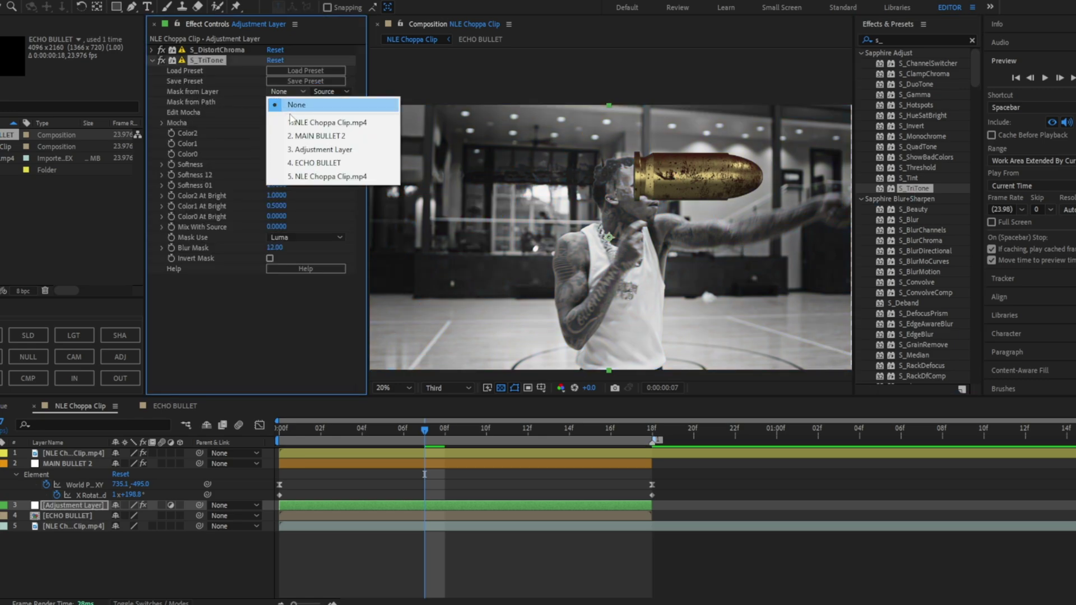
click(320, 163)
scroll(596, 193, down, 2)
scroll(596, 193, down, 1)
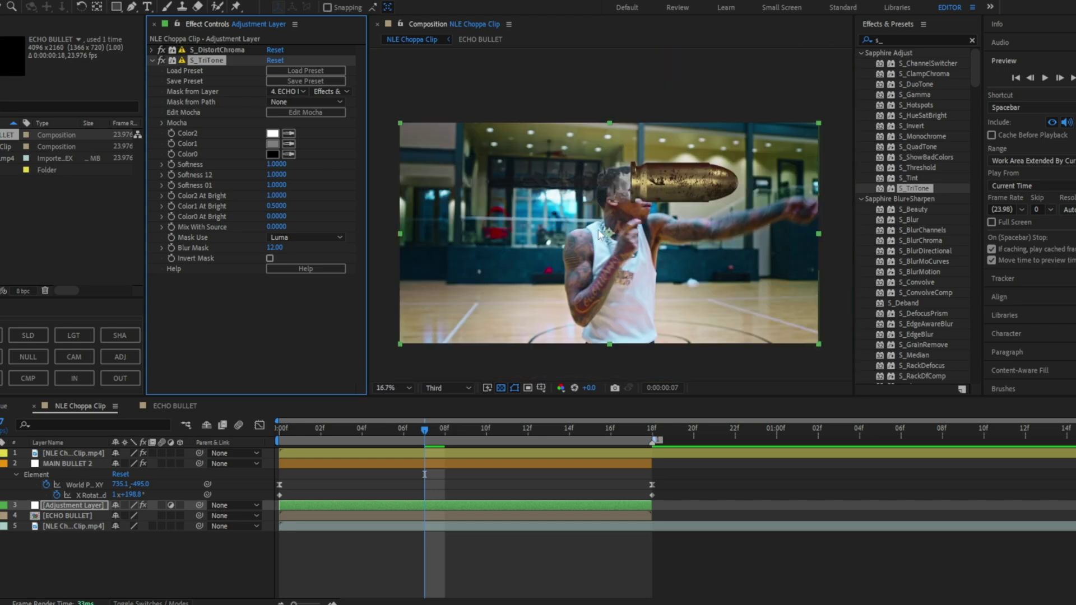
key(space)
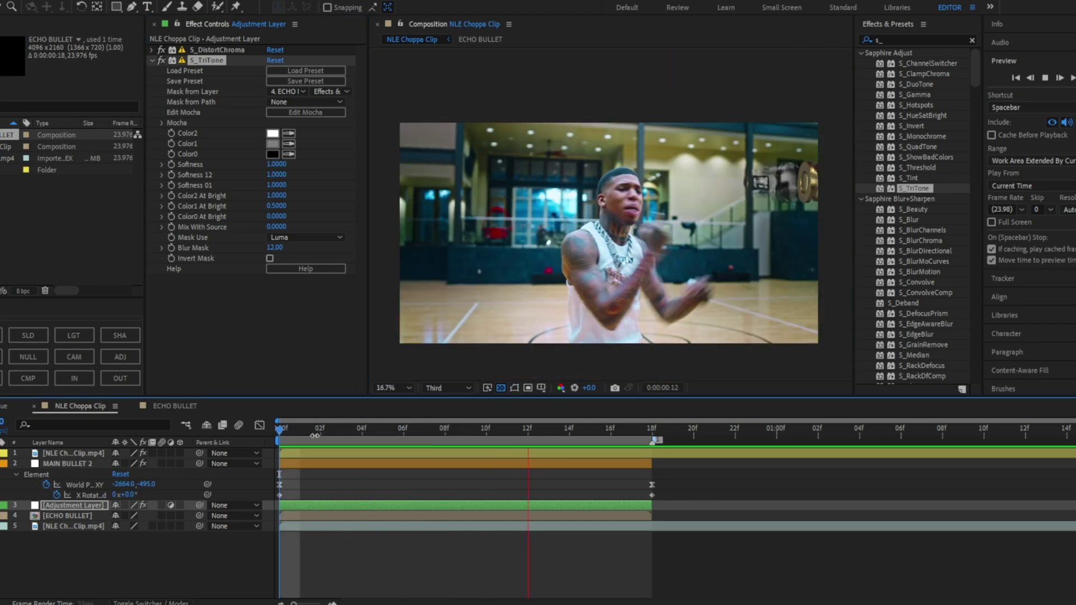
mouse_move(442, 445)
mouse_down()
mouse_move(509, 442)
mouse_move(425, 437)
mouse_up()
- Add a Directional Blur to MAIN BULLET 2 with Direction set to 90°
click(463, 463)
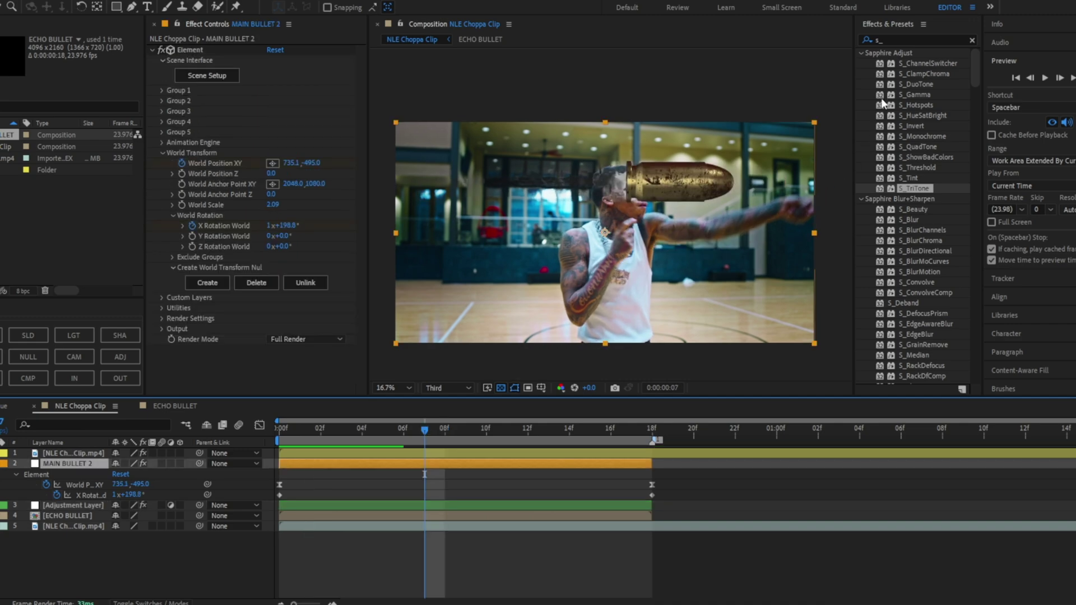
click(908, 40)
text(dire)
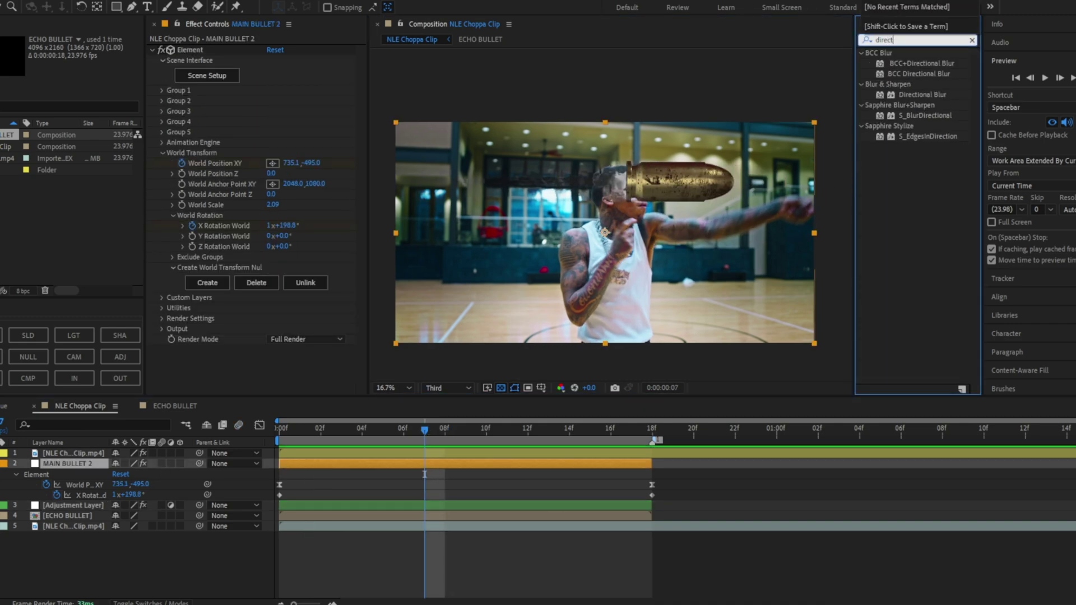
text(ct)
drag(922, 94, 449, 462)
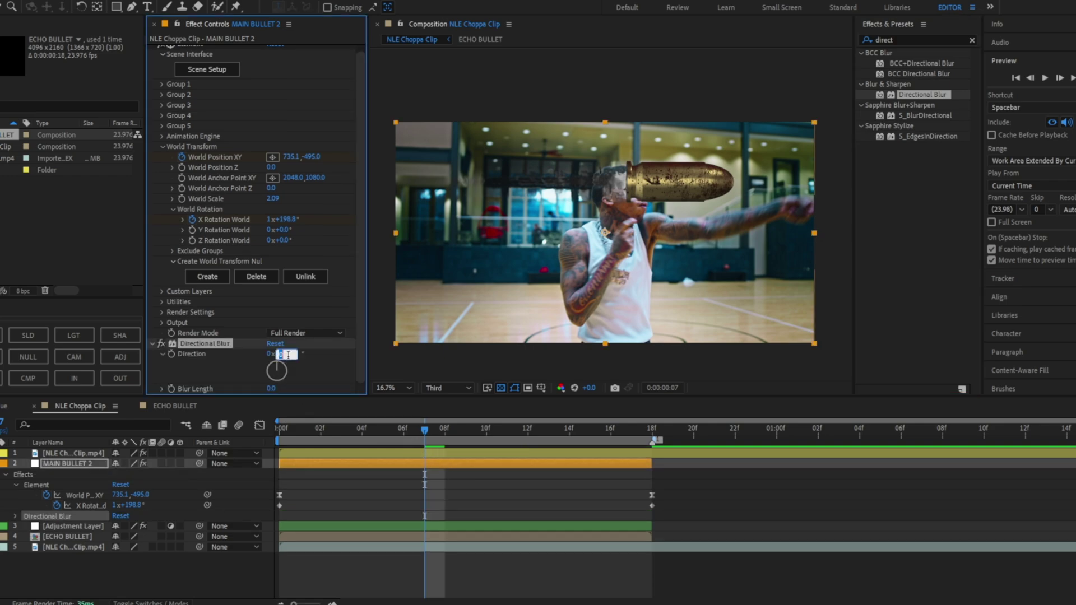
text(90)
key(Return)
- At frame 7, raise the Blur Length to 87.4 and preview the playback
key(Home)
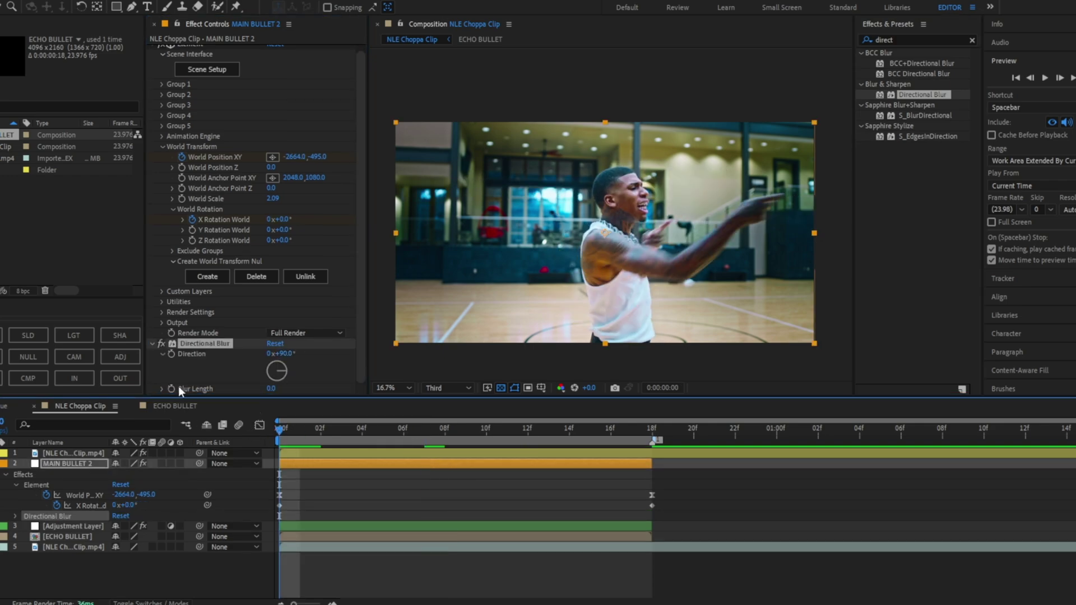
drag(298, 431, 424, 431)
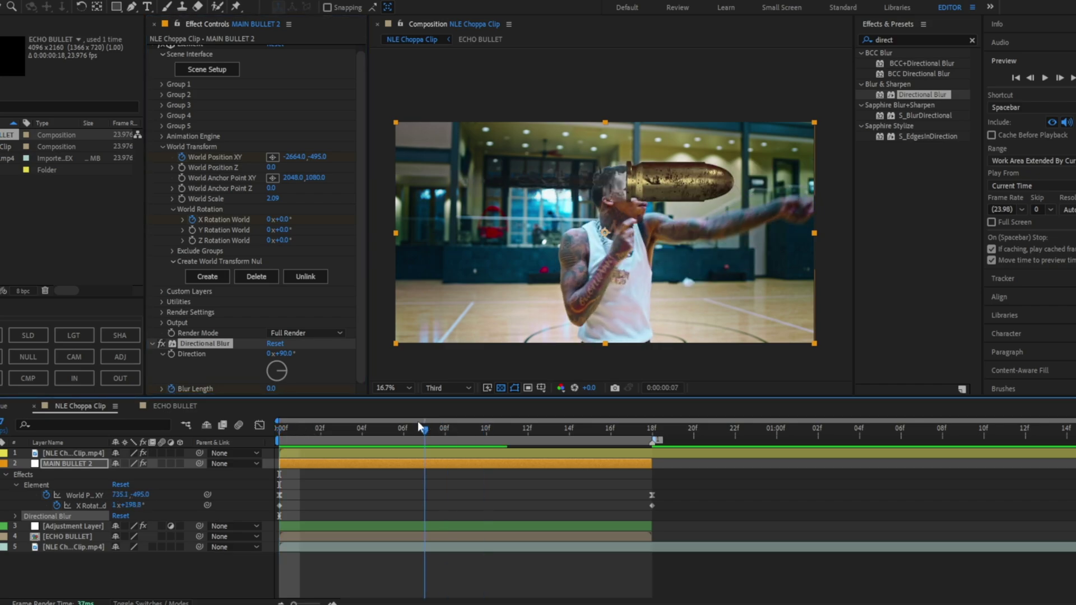
drag(271, 388, 366, 376)
key(space)
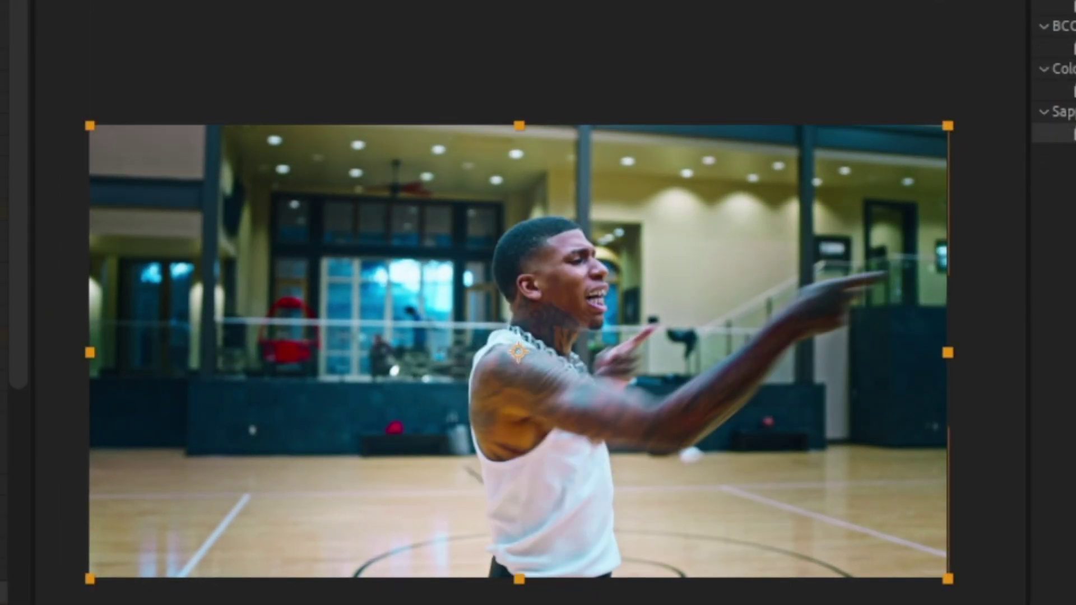
- Duplicate MAIN BULLET 2, the adjustment layer and ECHO BULLET, and shift the copies to start at 18f
key(space)
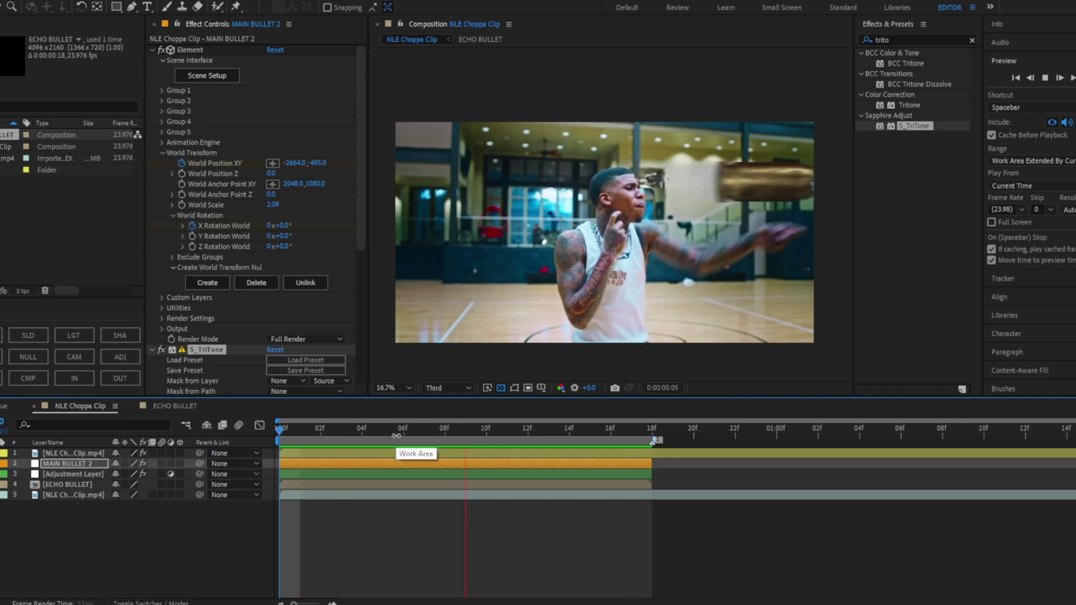
click(583, 496)
click(587, 465)
shift+click(367, 485)
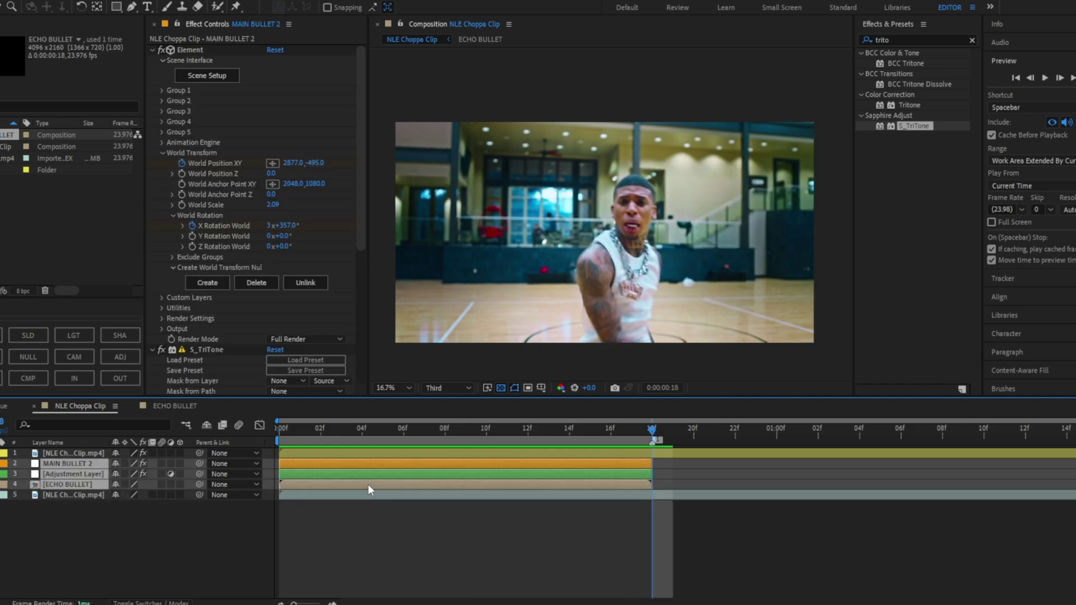
key(ctrl+d)
drag(308, 485, 641, 476)
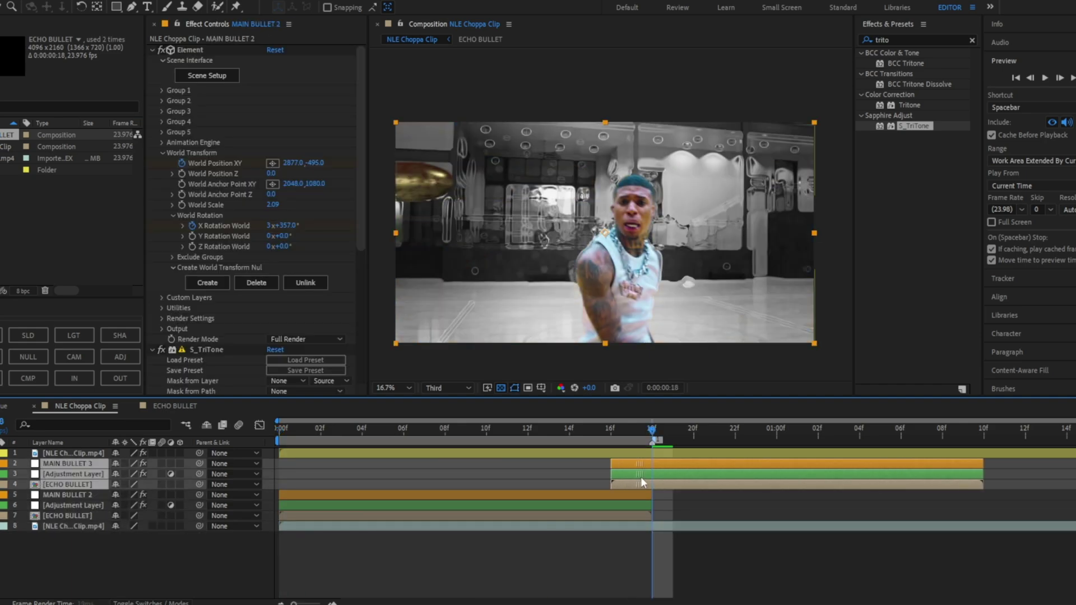
- Select the copied adjustment layer and step through the second shot to check the new bullet's animation
click(676, 473)
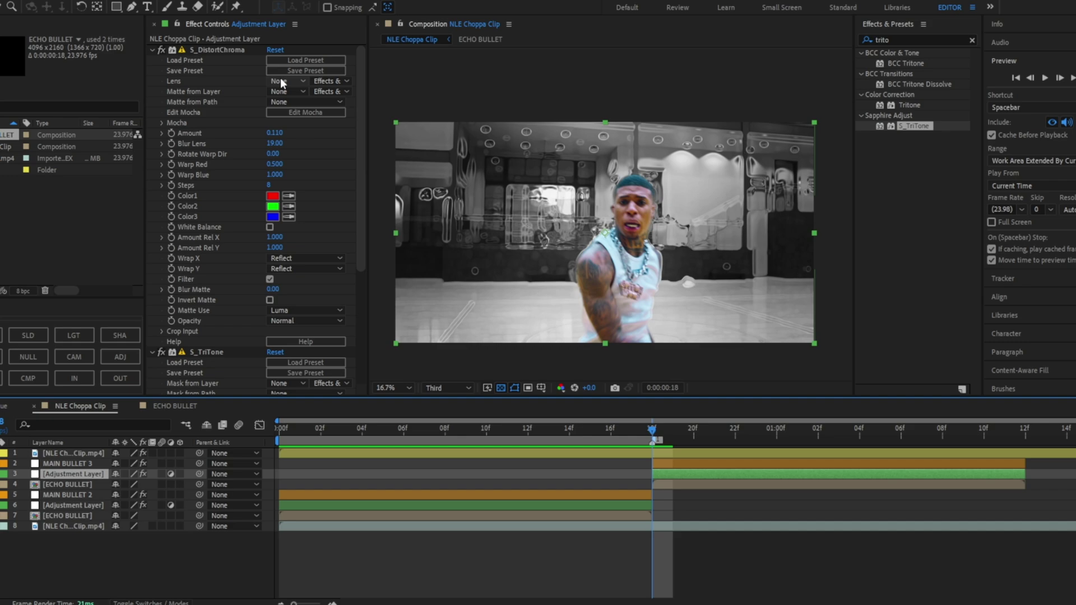
click(701, 435)
click(774, 436)
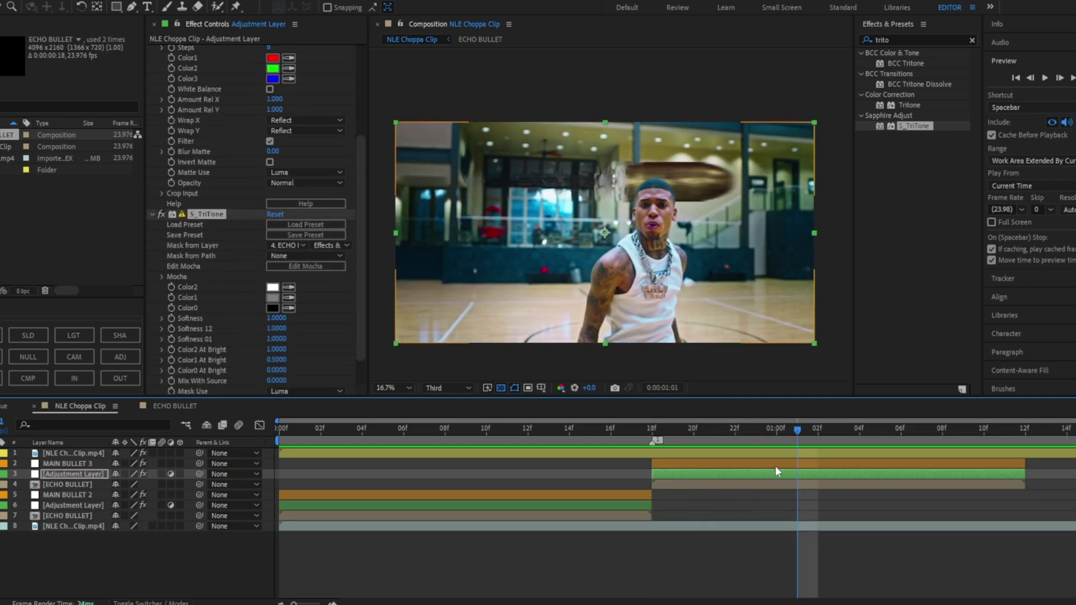
click(748, 464)
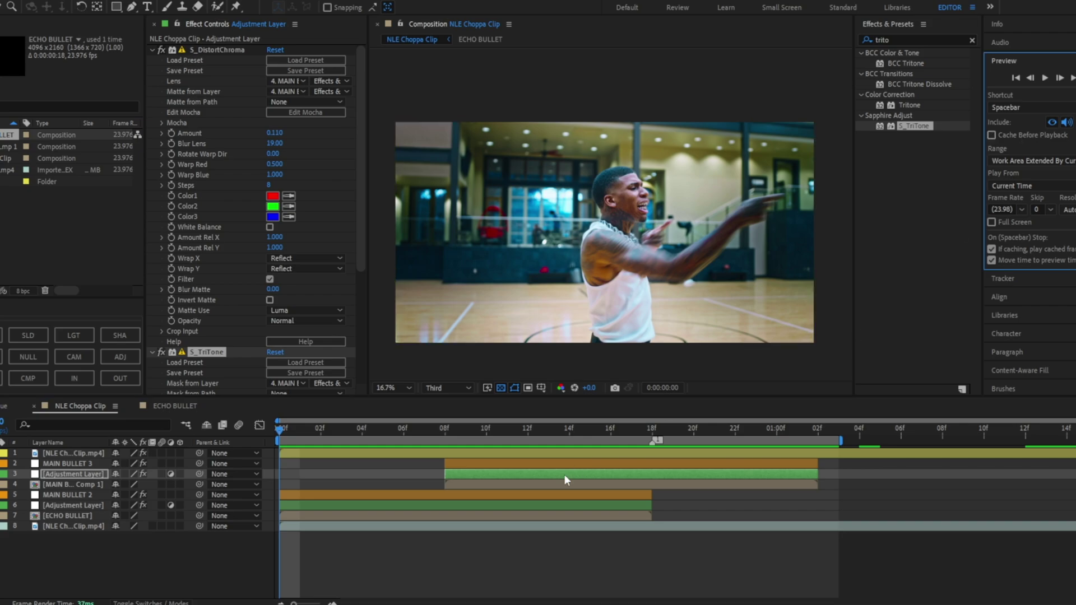
- Play back the two-bullet sequence to review it
key(space)
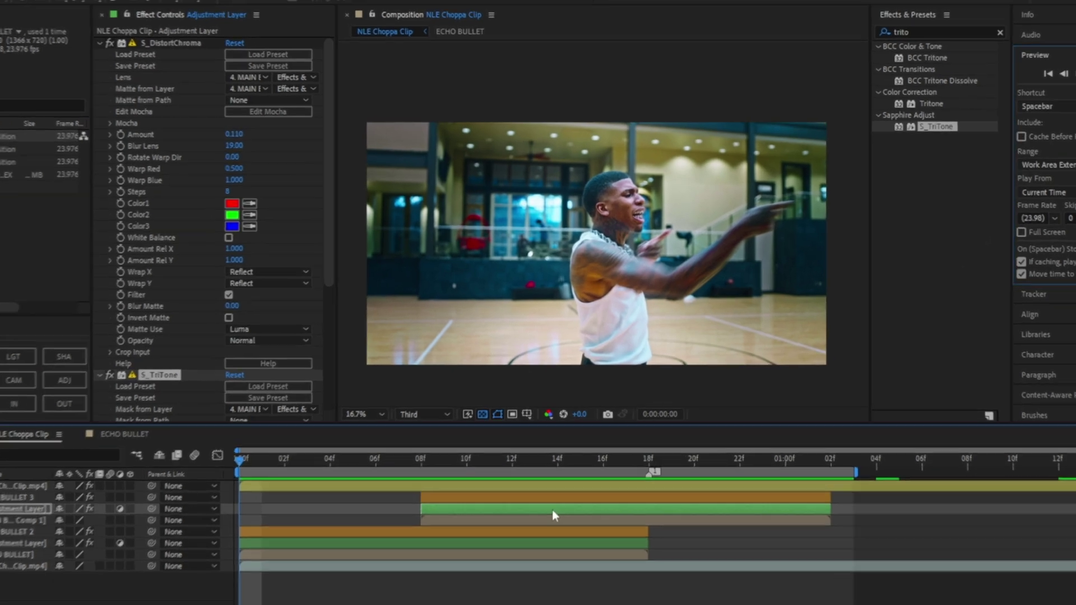